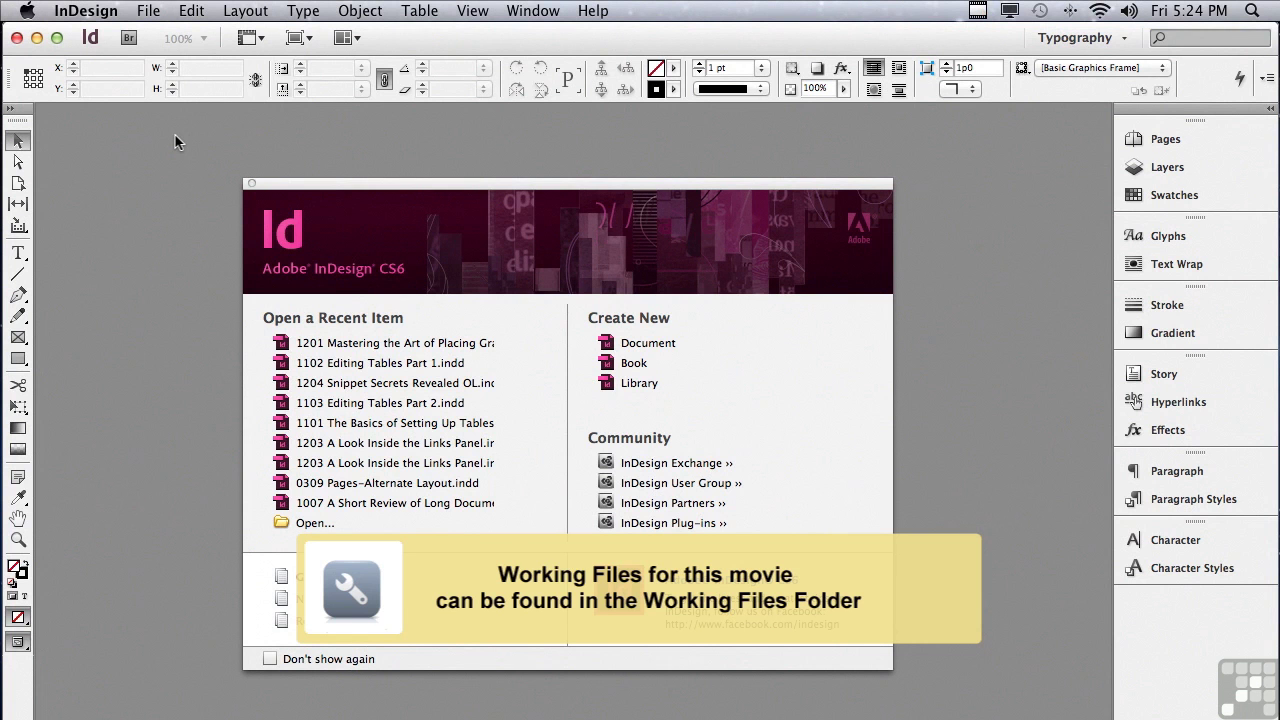
Open 1201 Mastering the Art of Placing Graphics.indd from the InDesign CS6 Sample Layouts.
click(148, 10)
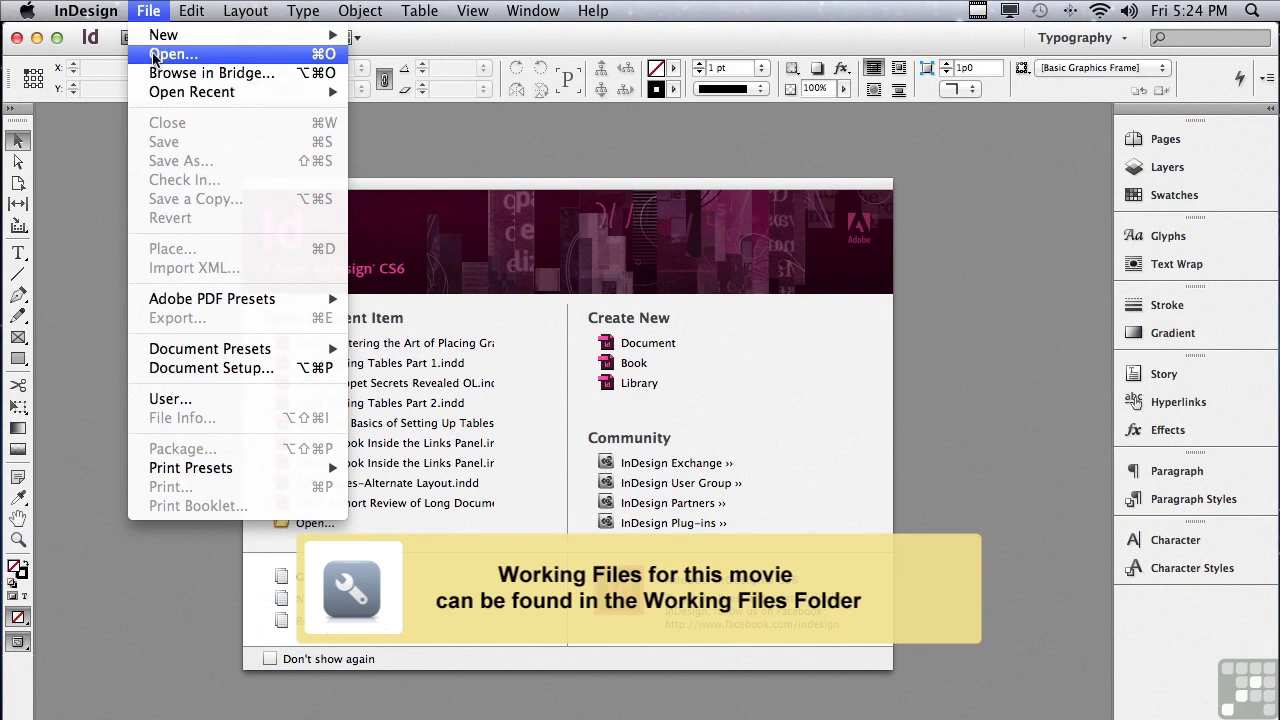
click(154, 54)
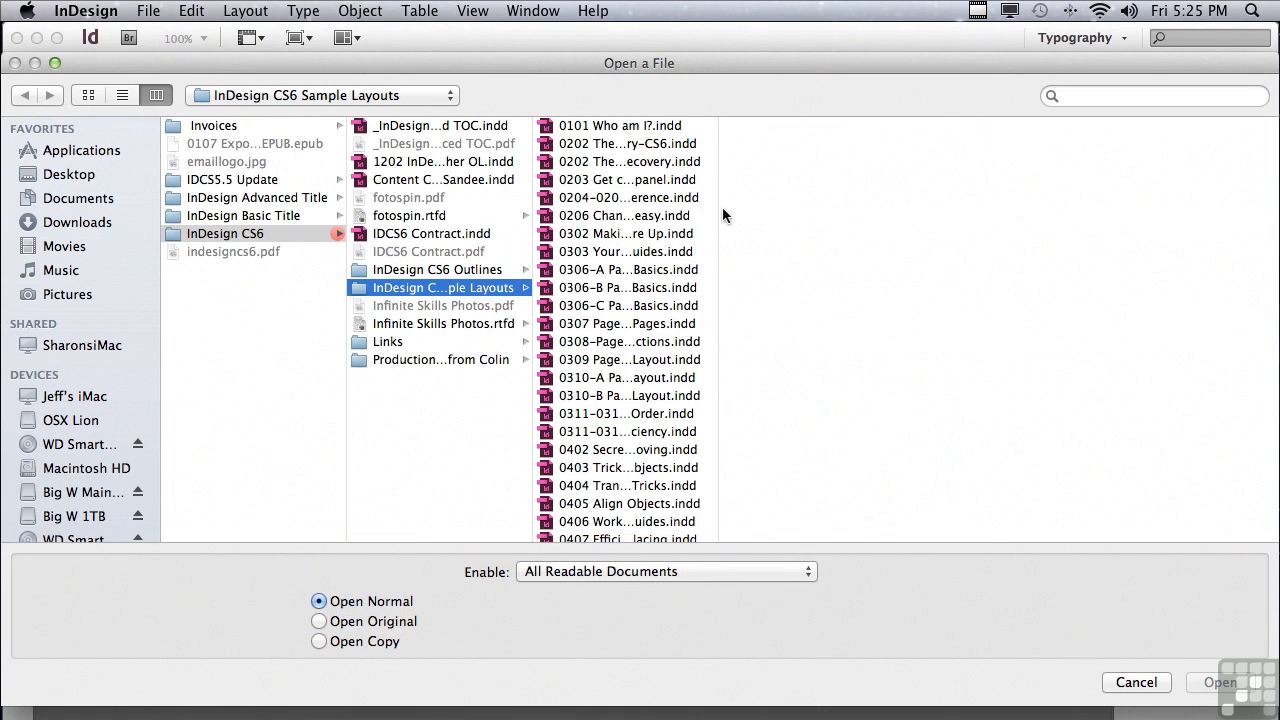
drag(714, 217, 598, 496)
click(575, 499)
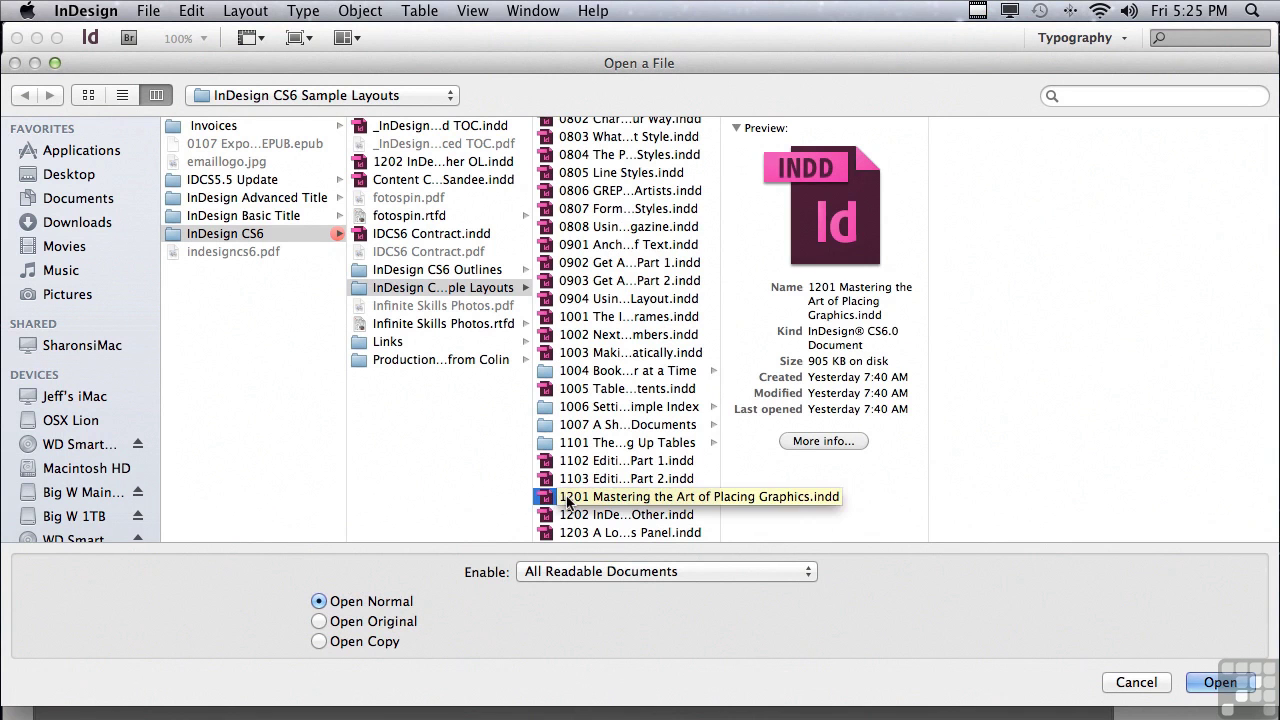
click(1210, 684)
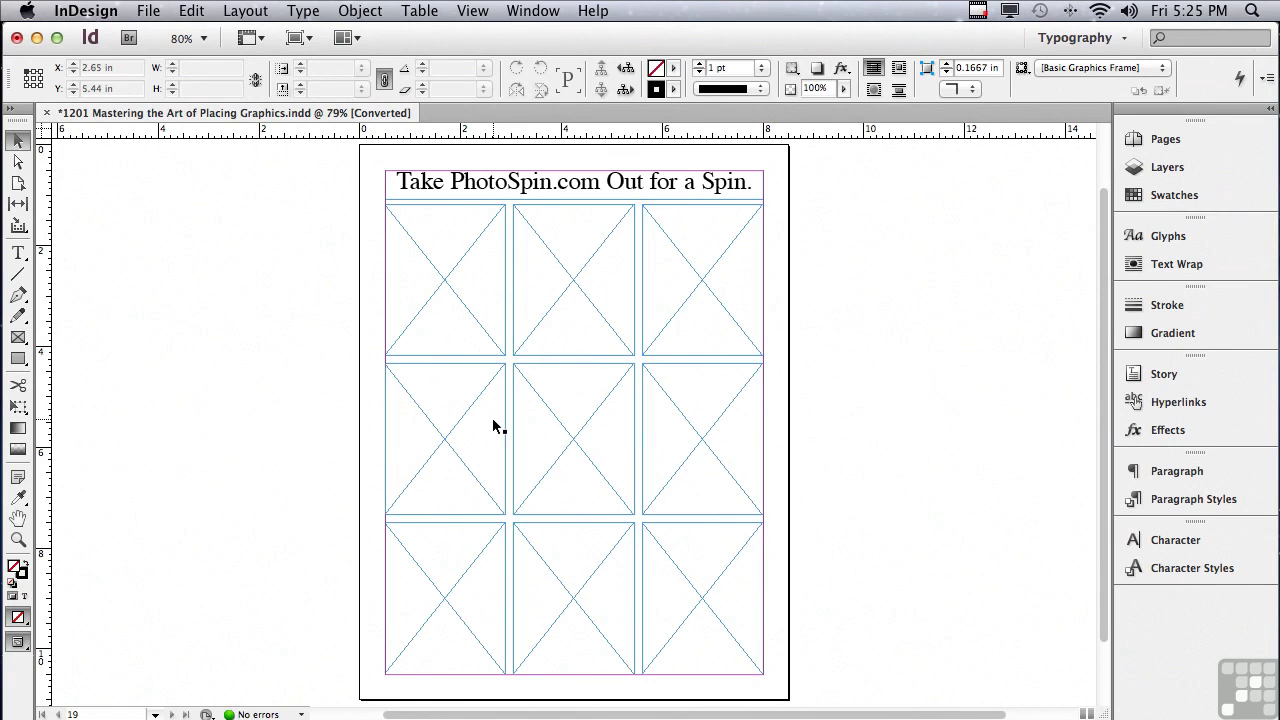
Browse the Links folder in the Place dialog and preview 73_2541802.JPG, then 76_2797949.JPG.
click(148, 10)
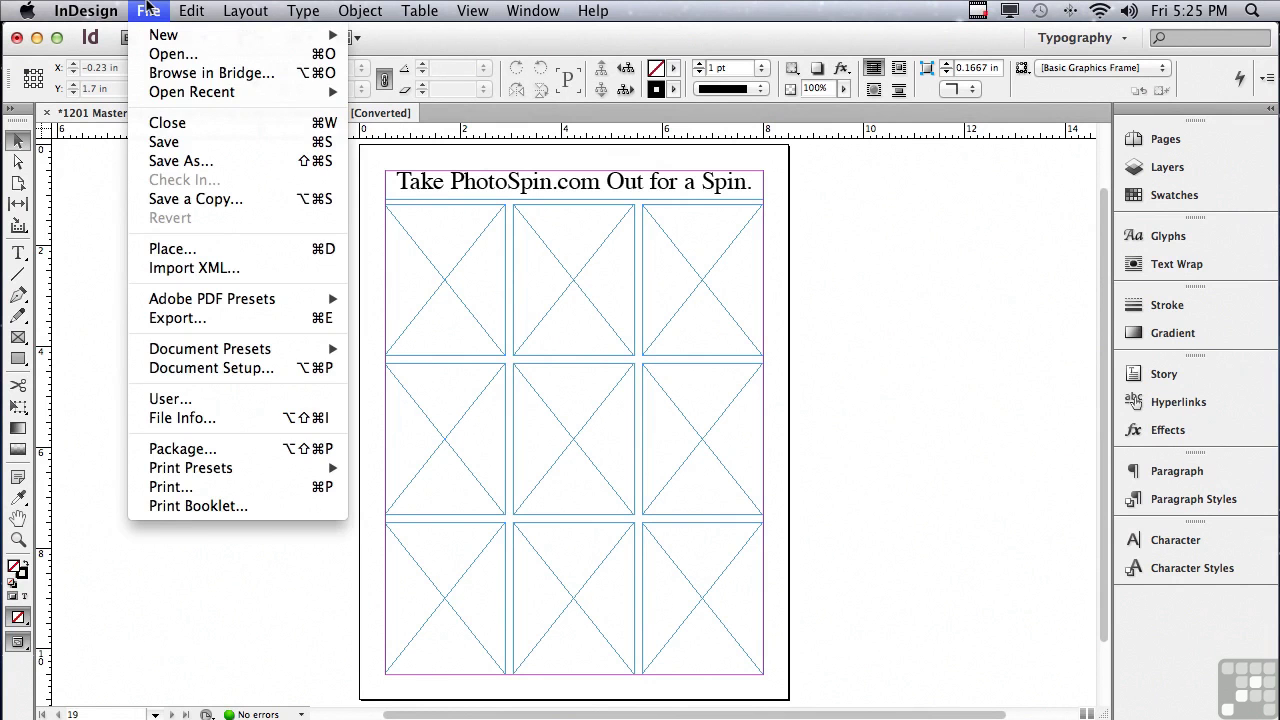
click(176, 248)
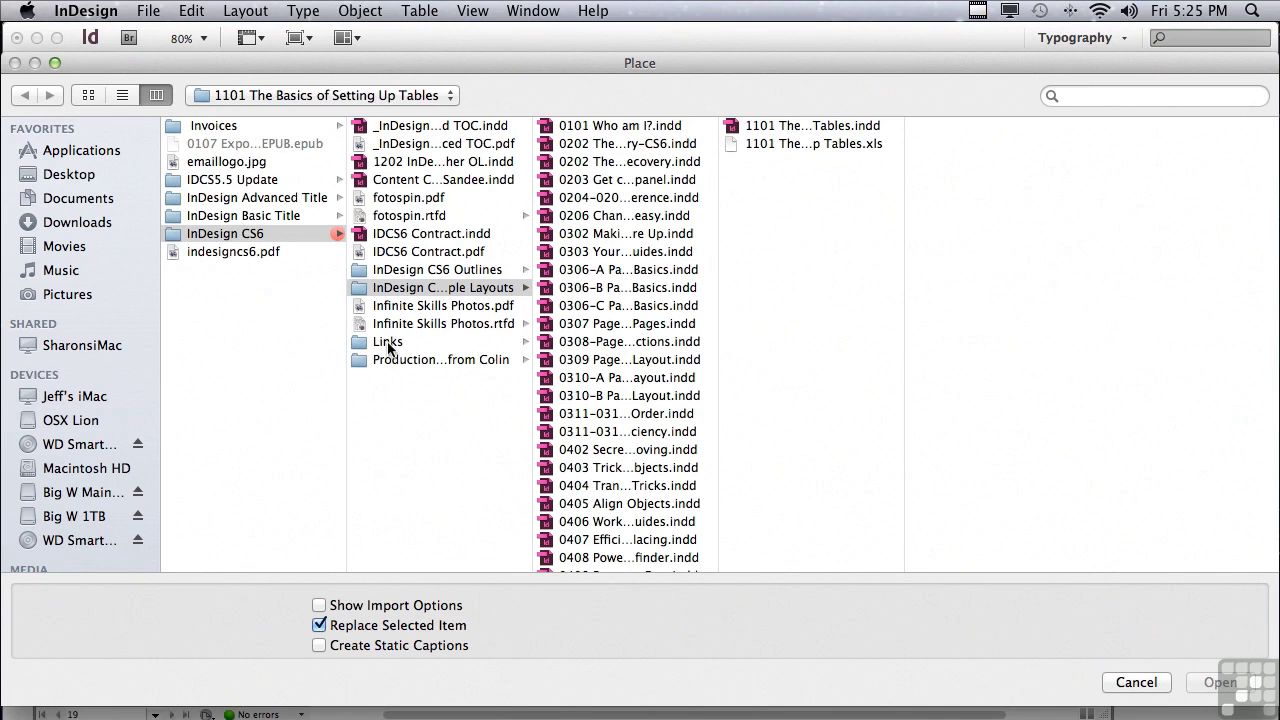
click(389, 345)
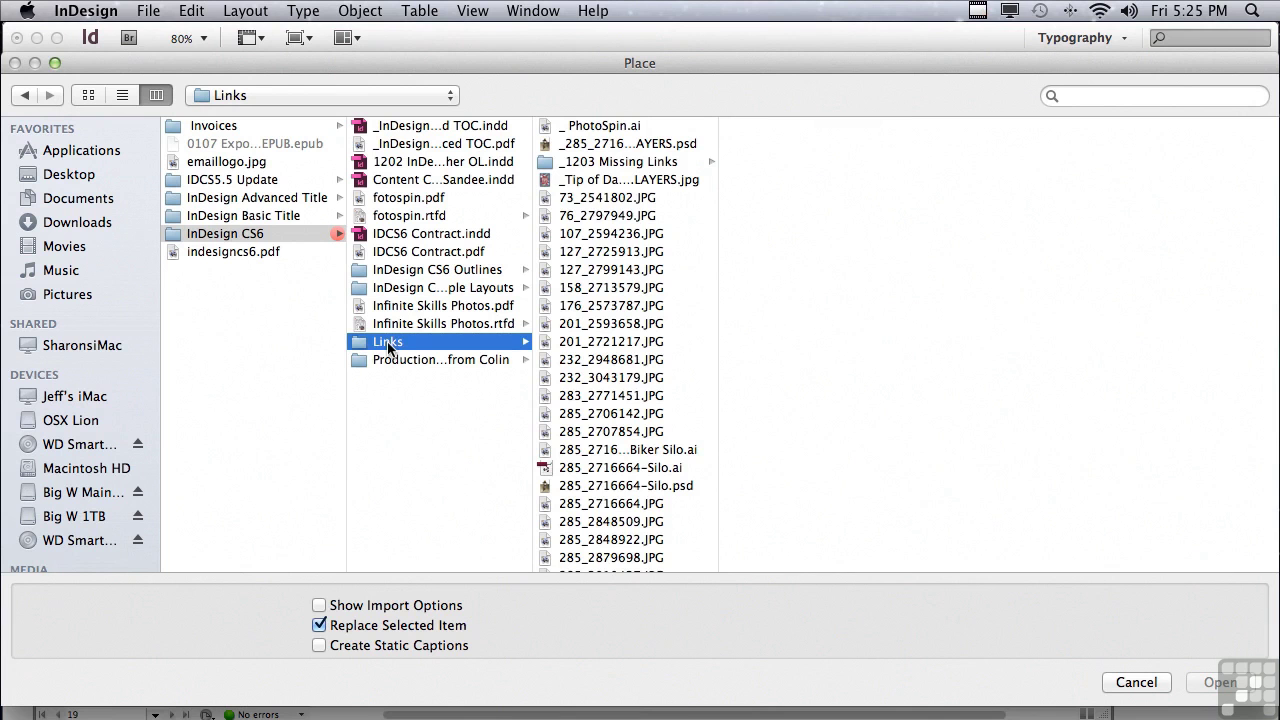
click(573, 203)
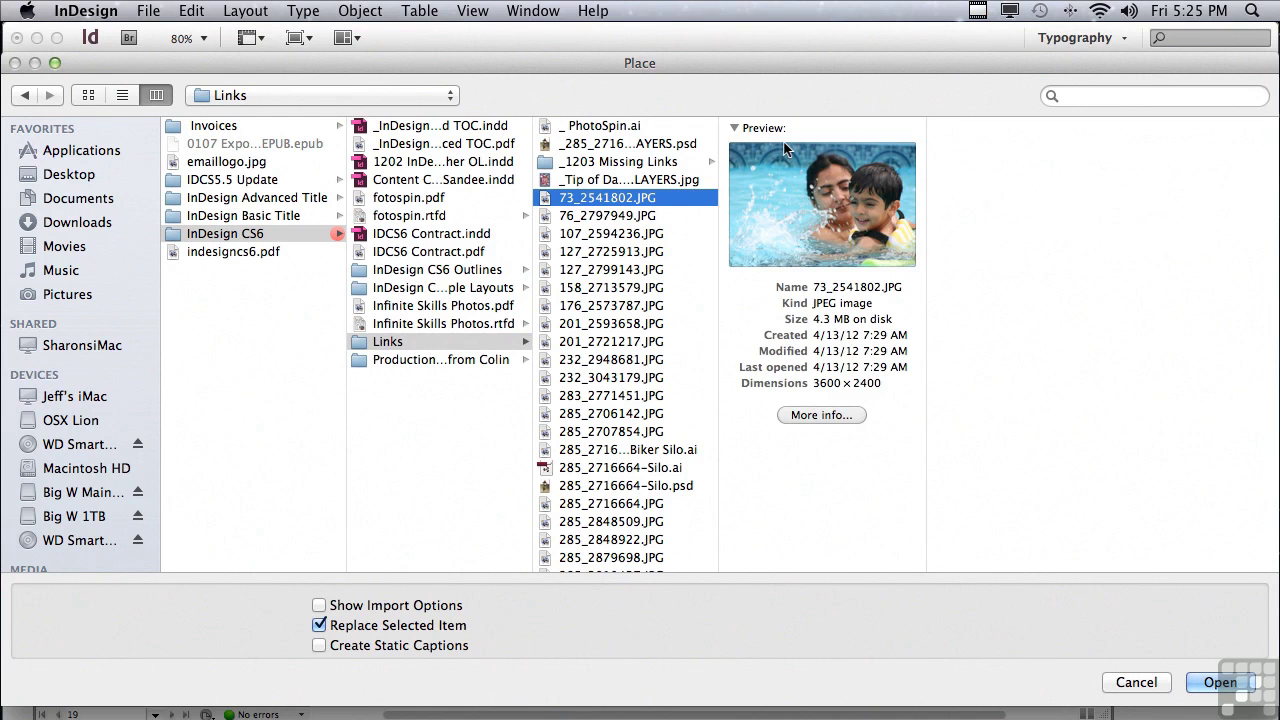
click(613, 219)
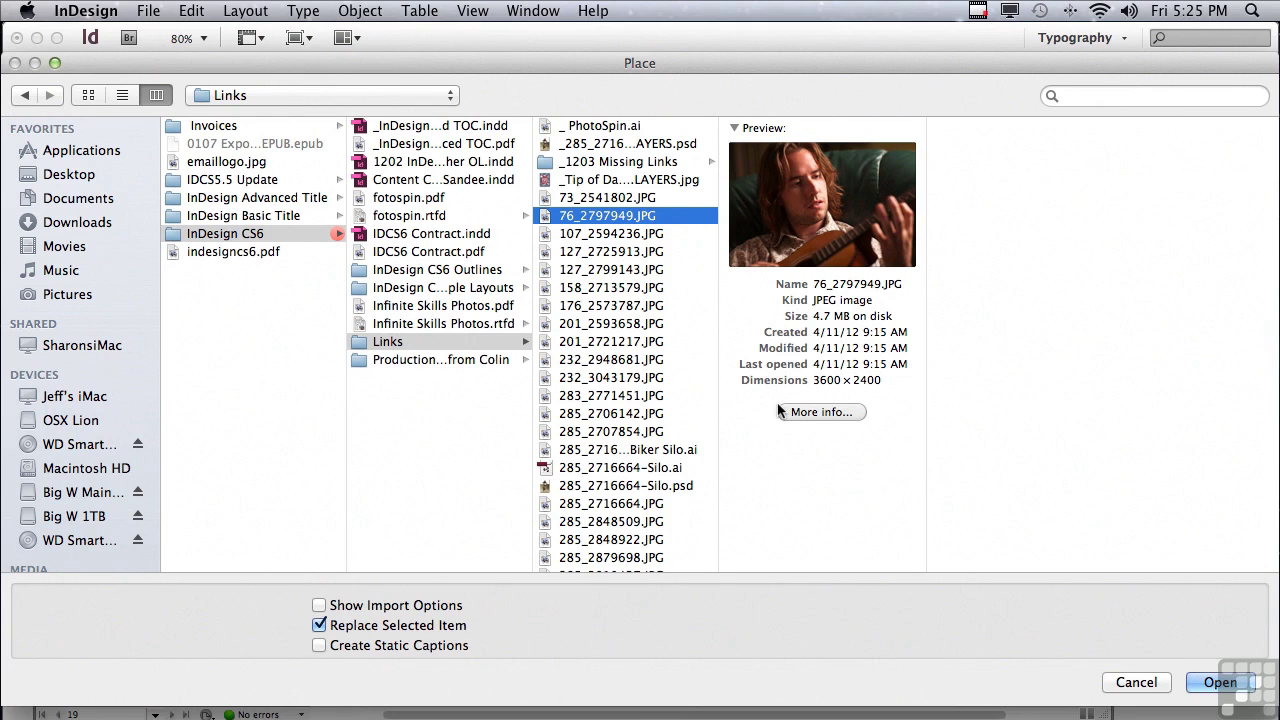
Select 73_2541802.JPG and 76_2797949.JPG together, then cancel the Place dialog.
click(620, 198)
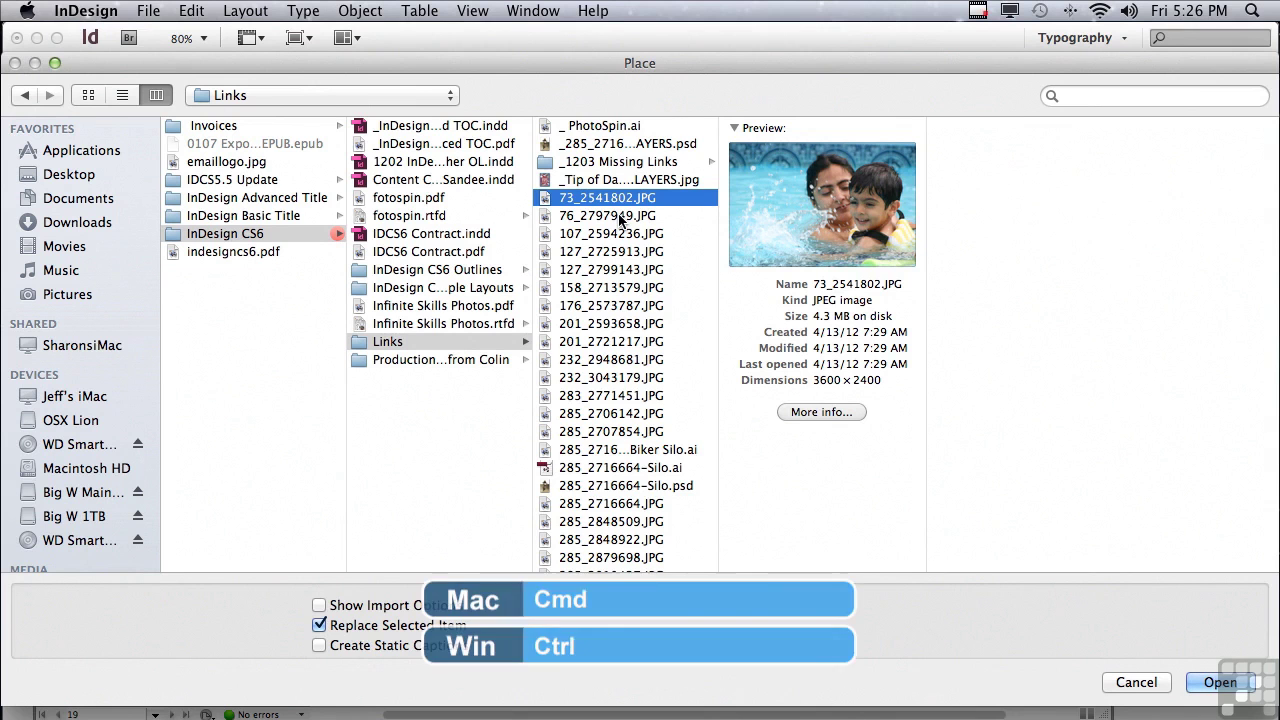
super+click(619, 214)
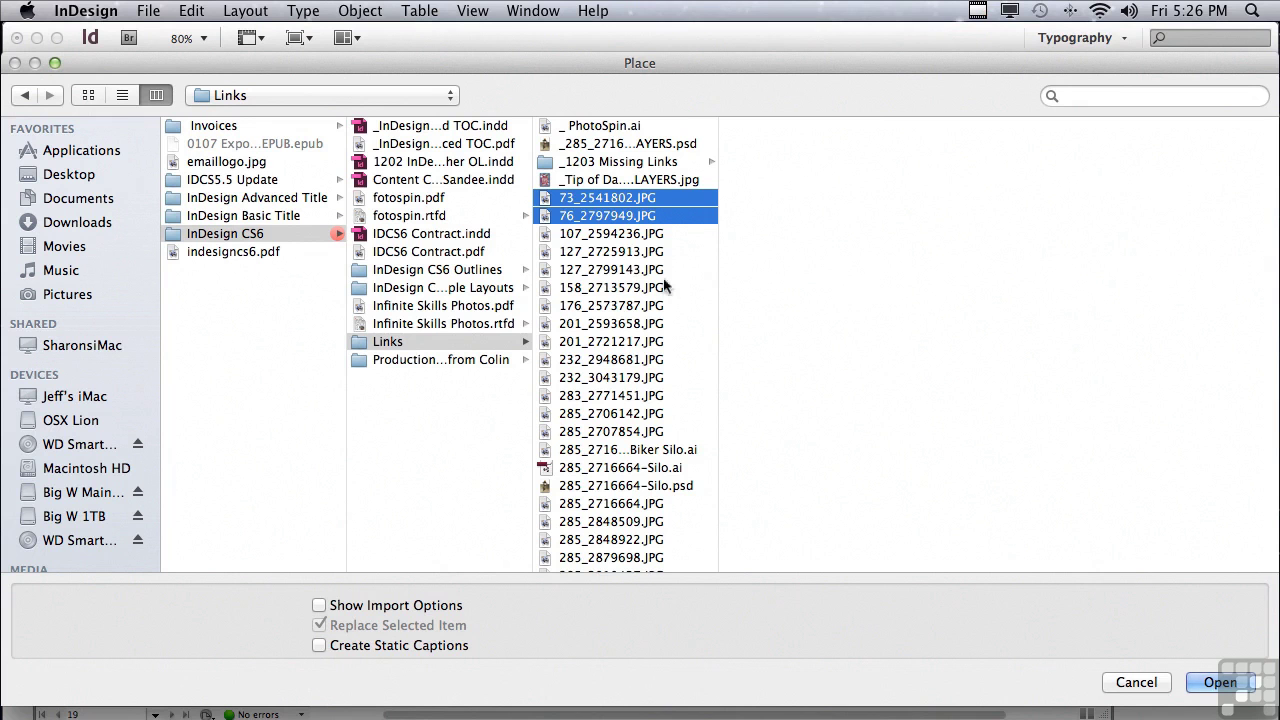
click(1124, 684)
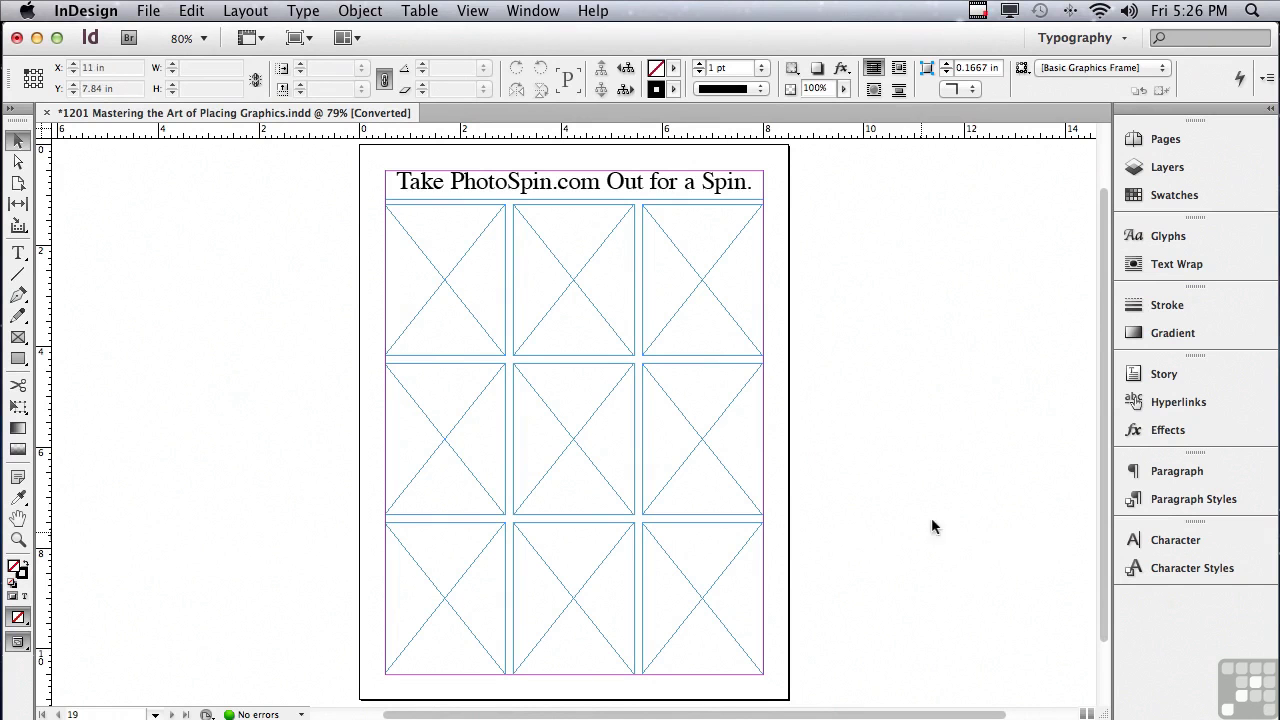
Show the Mini Bridge panel from the Window menu to browse the Links photos.
click(534, 12)
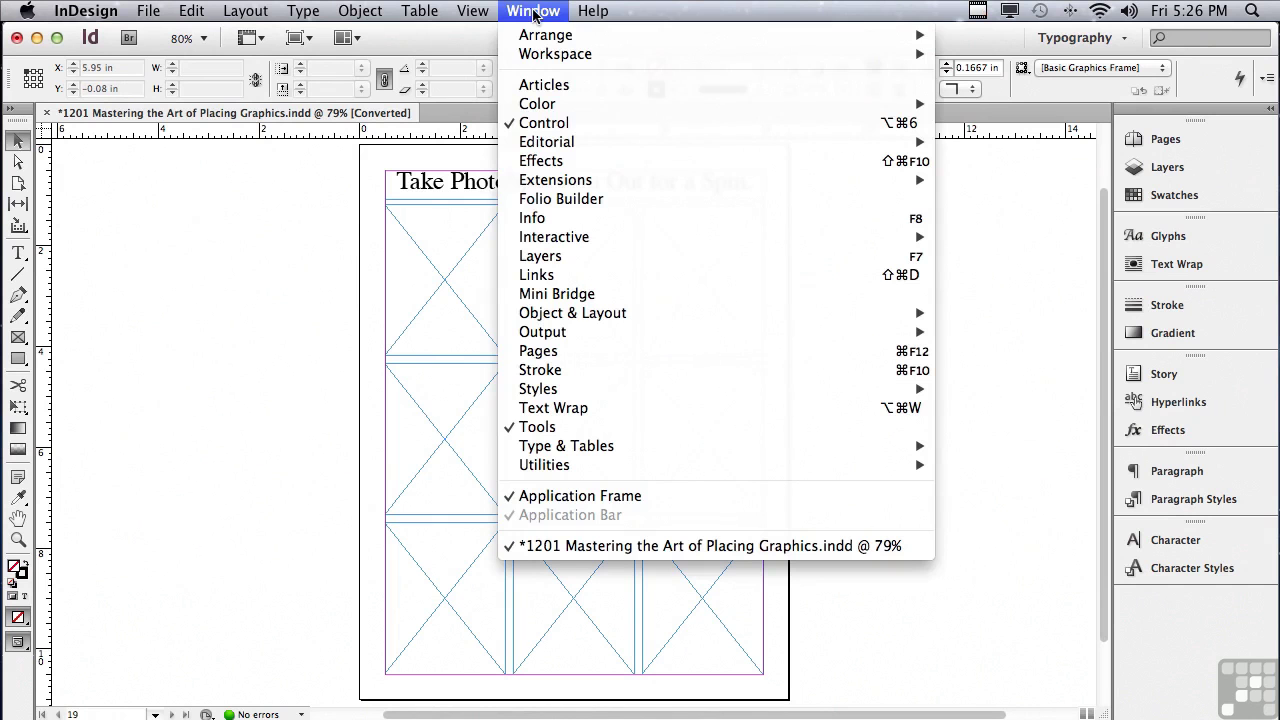
click(559, 297)
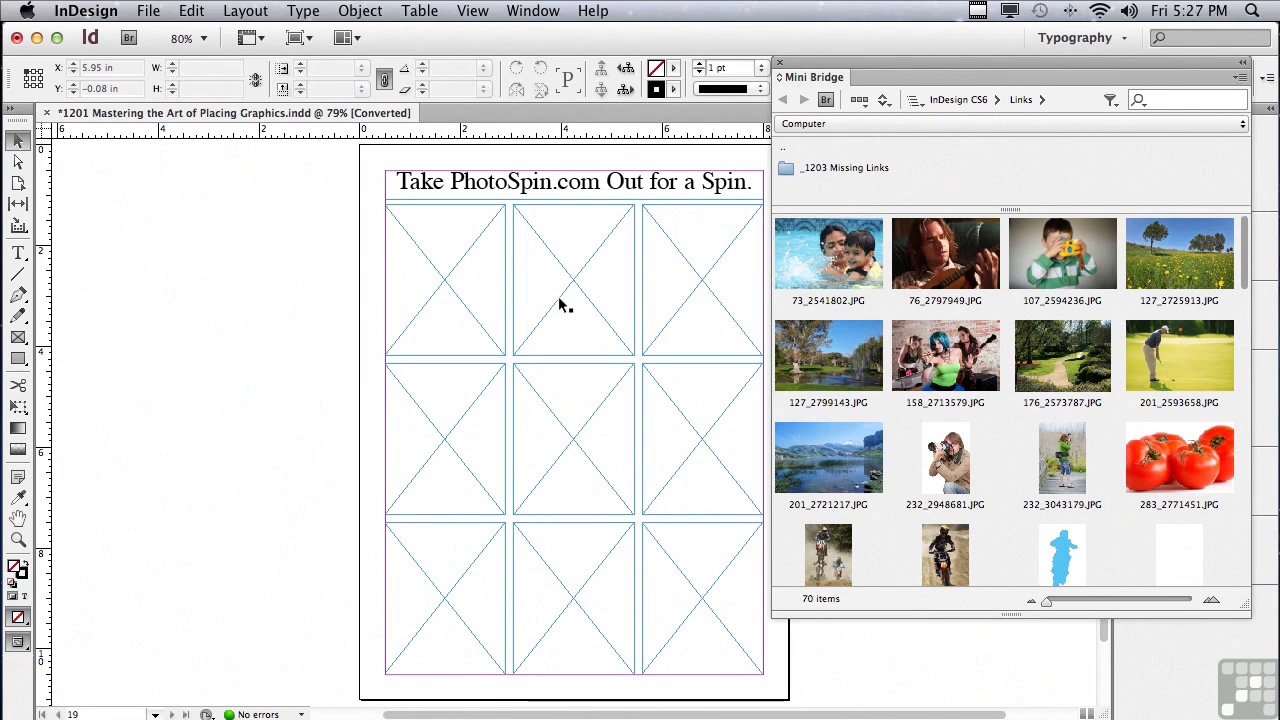
click(811, 259)
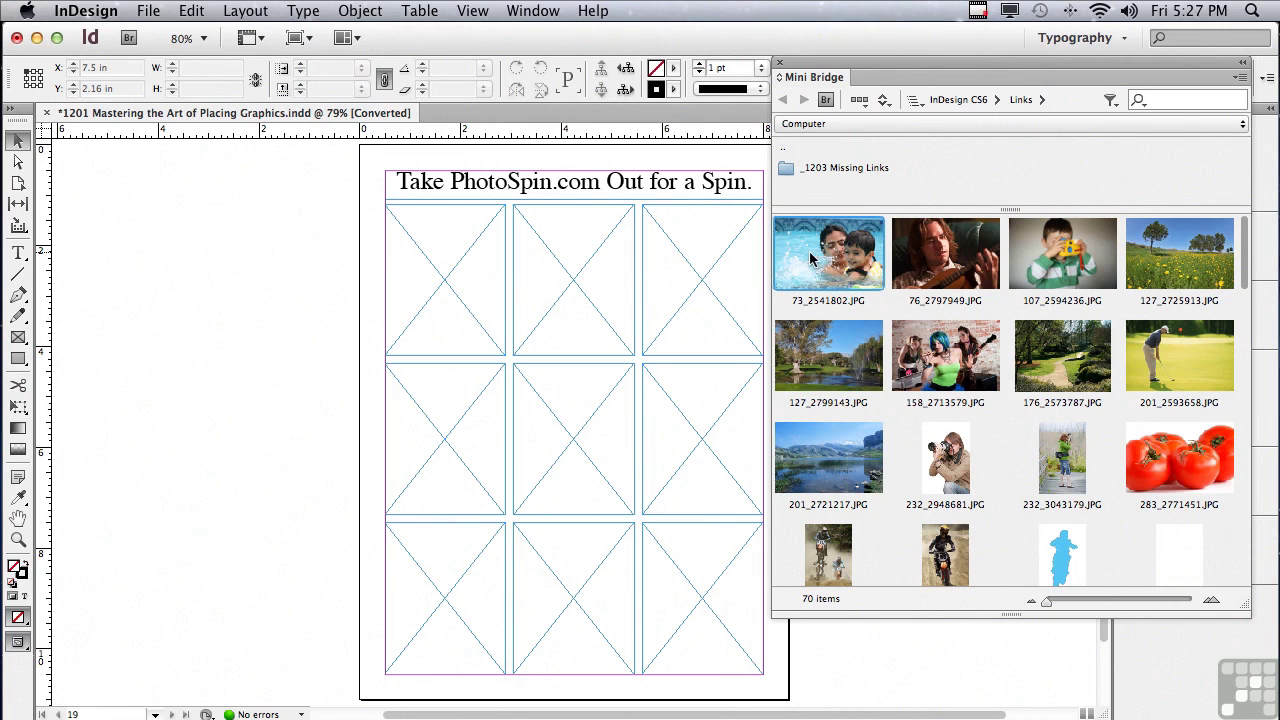
drag(811, 259, 471, 264)
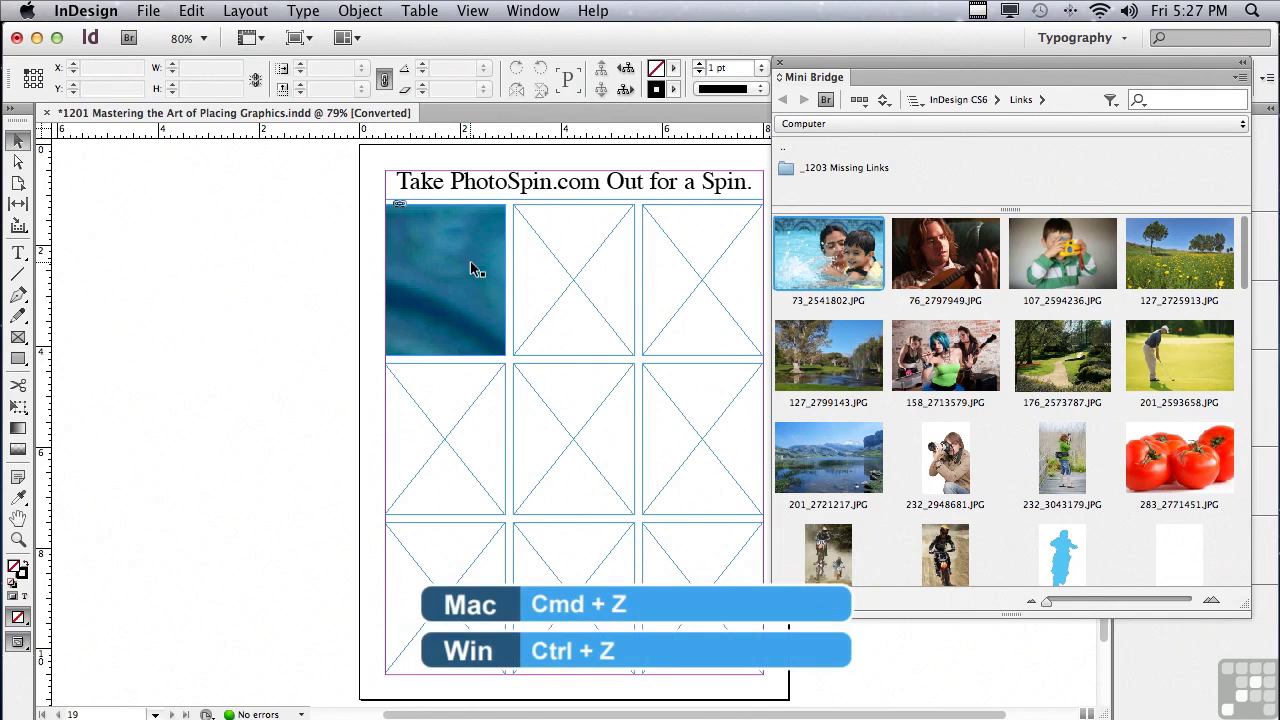
key(super+z)
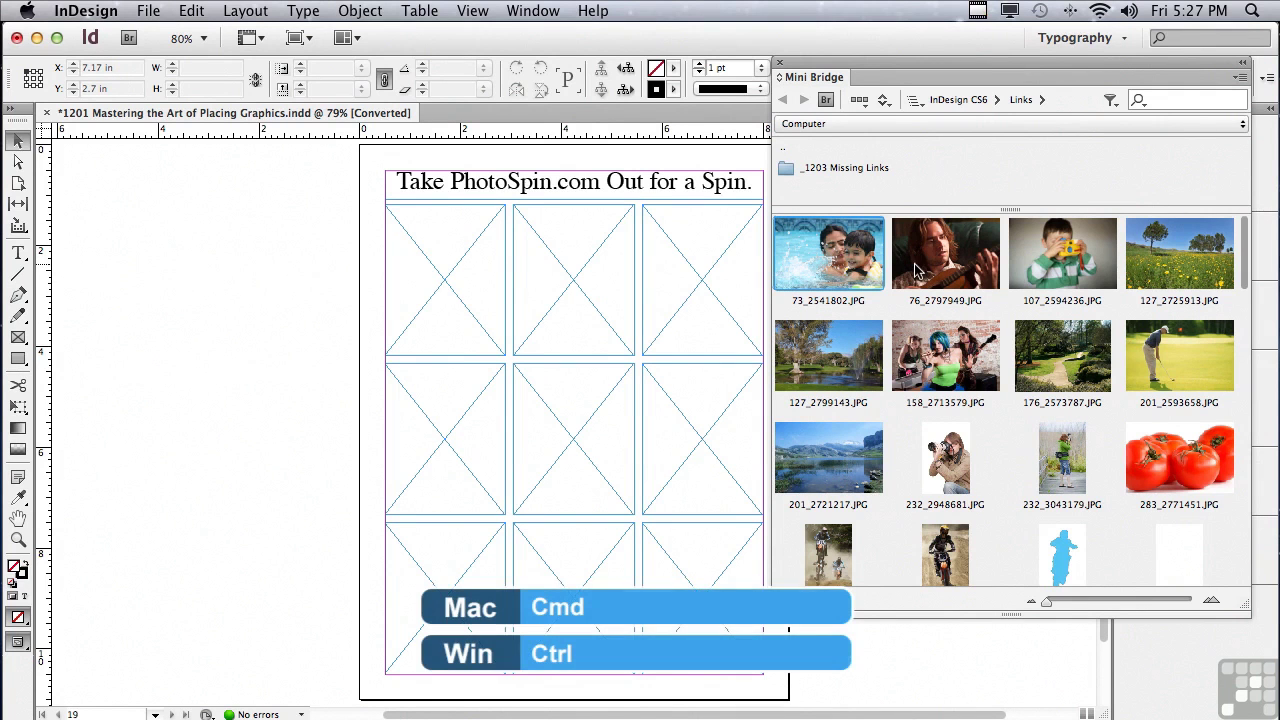
Multi-select the first nine Links thumbnails in Mini Bridge and drag them onto the page.
super+click(945, 266)
super+click(1040, 267)
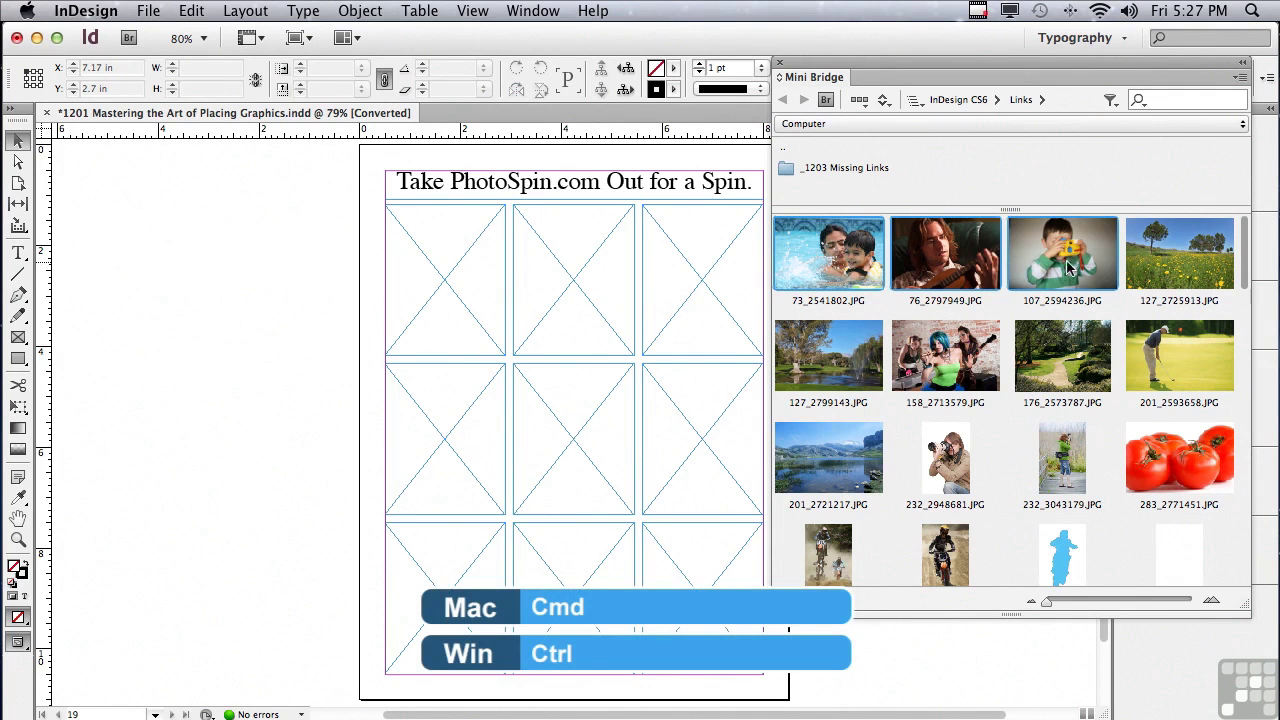
super+click(1153, 268)
super+click(847, 361)
super+click(953, 364)
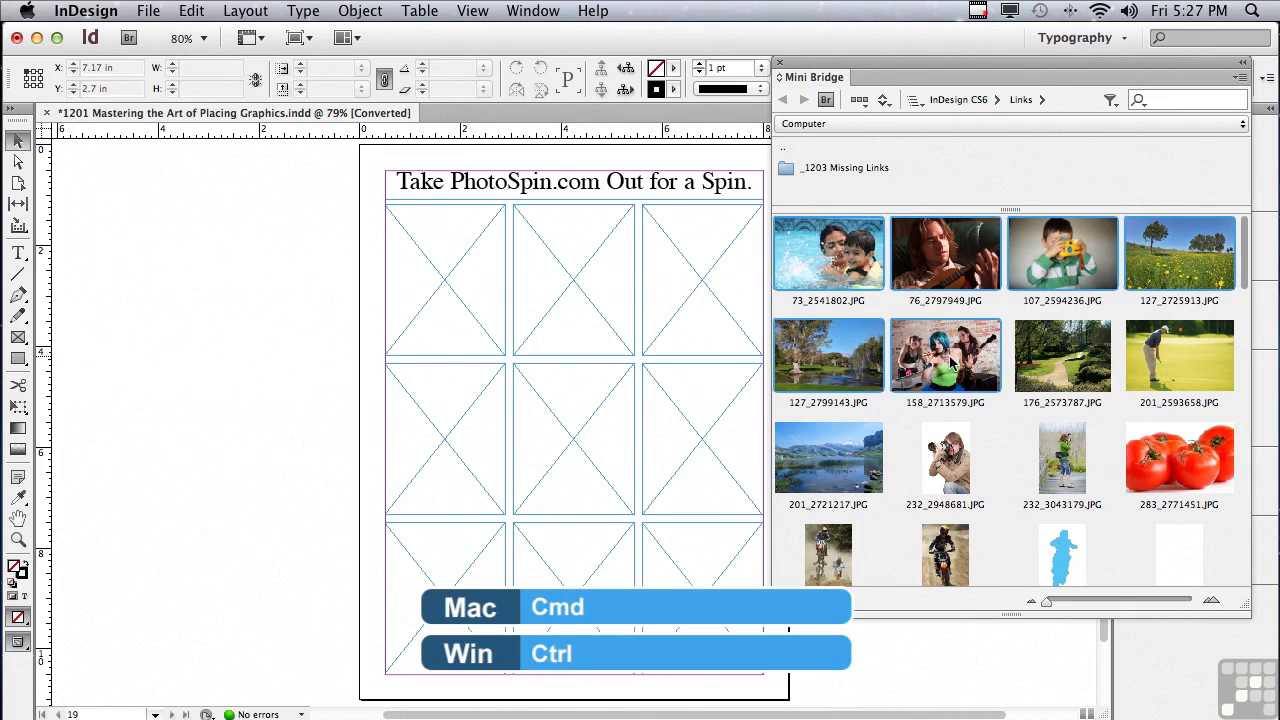
super+click(1065, 370)
super+click(1159, 375)
super+click(843, 465)
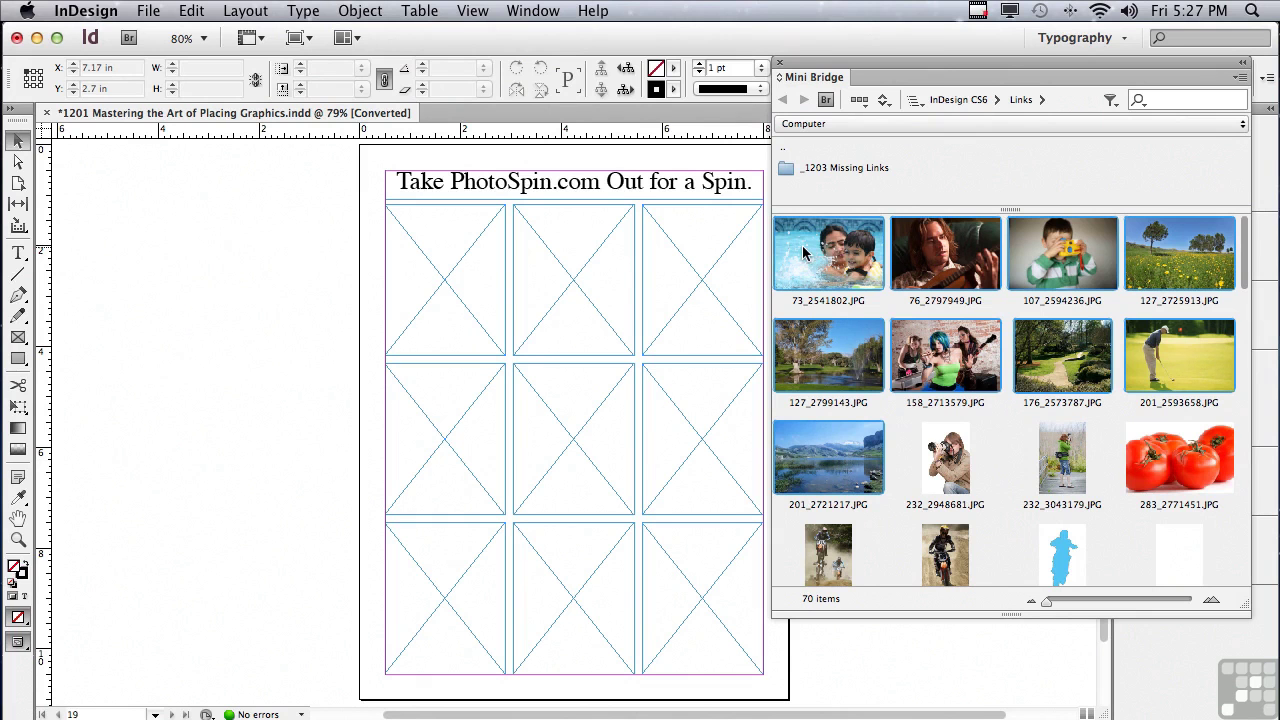
drag(803, 253, 367, 274)
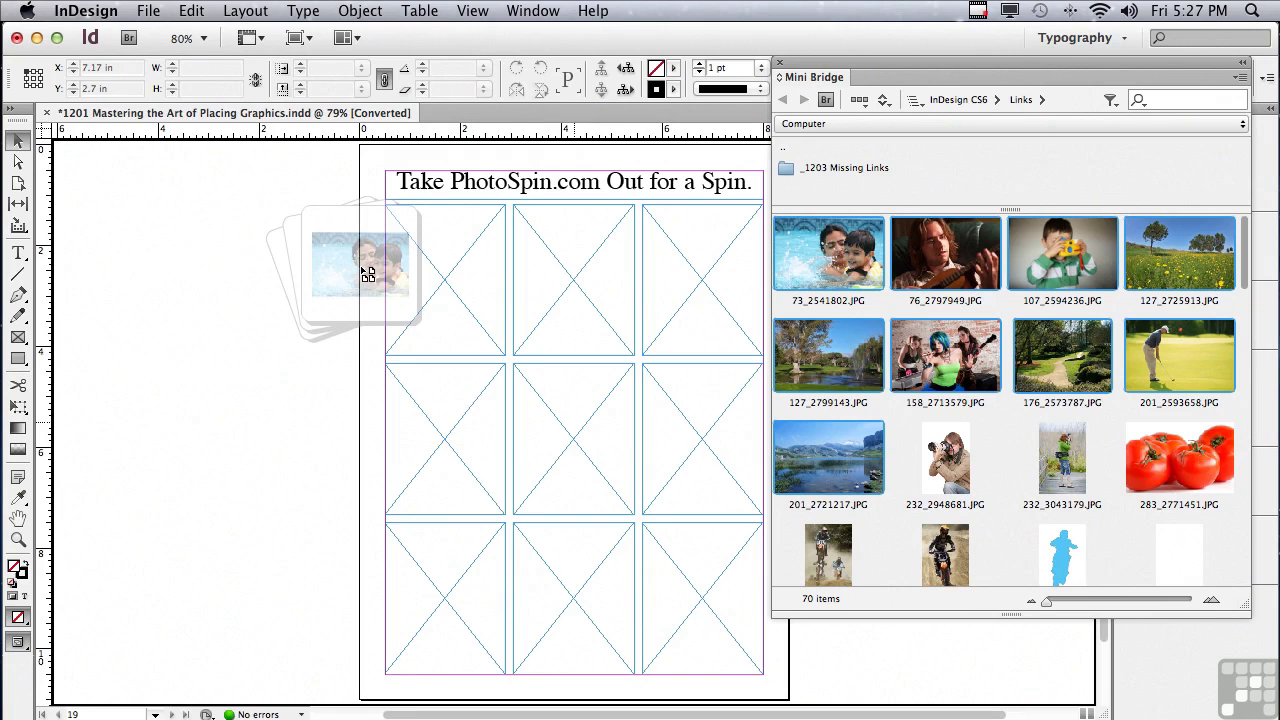
drag(367, 274, 360, 268)
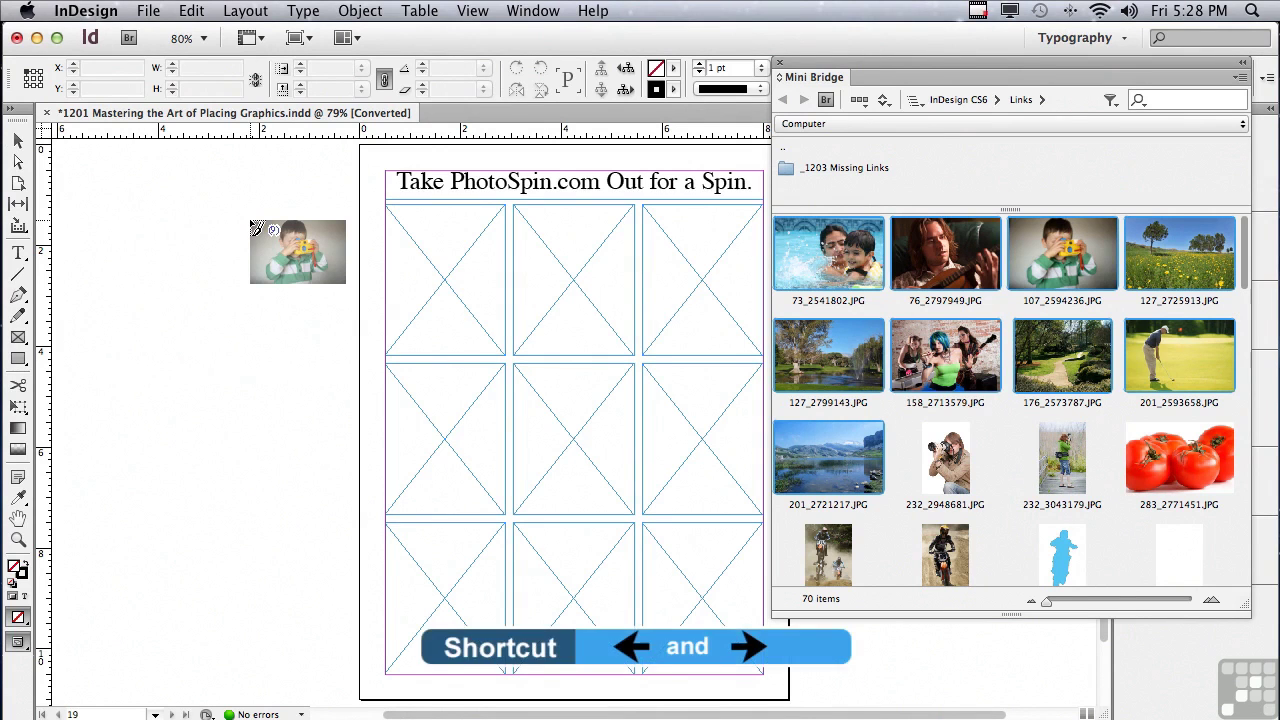
Cycle through the loaded photos and return to 107_2594236.JPG, the boy-with-camera image.
key(Right)
key(Right)
key(Right)
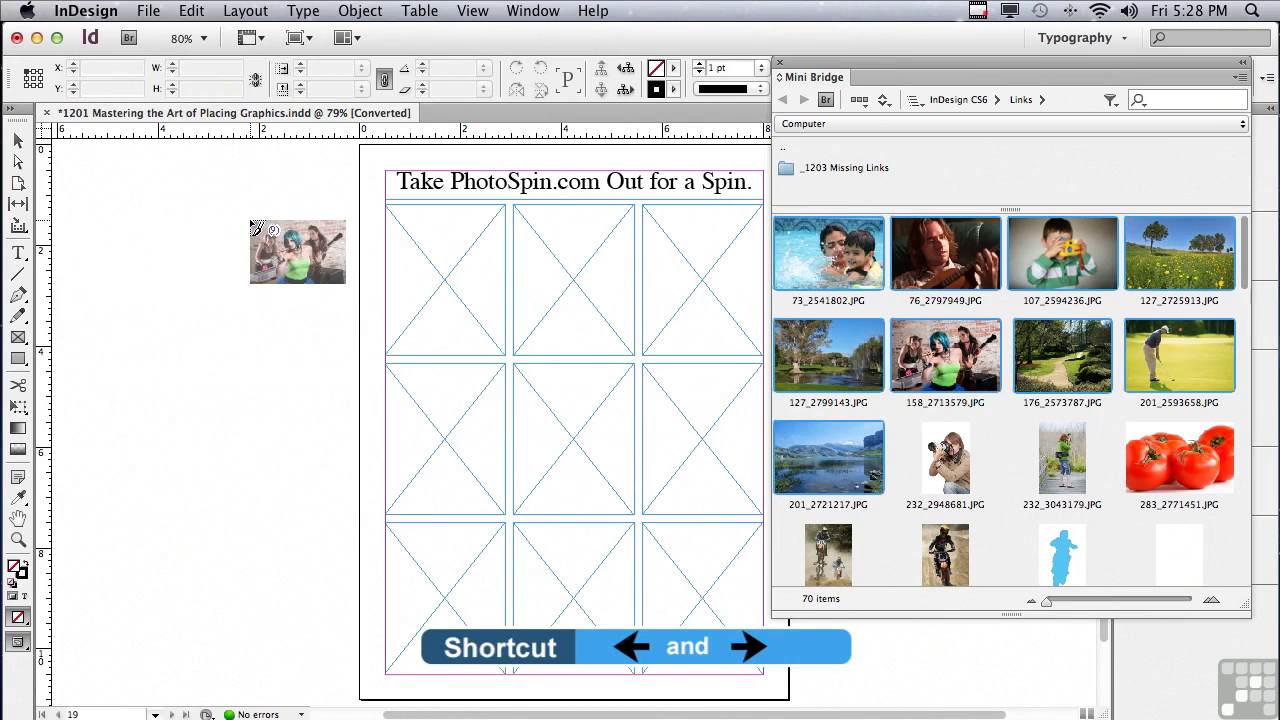
key(Left)
key(Left)
key(Left)
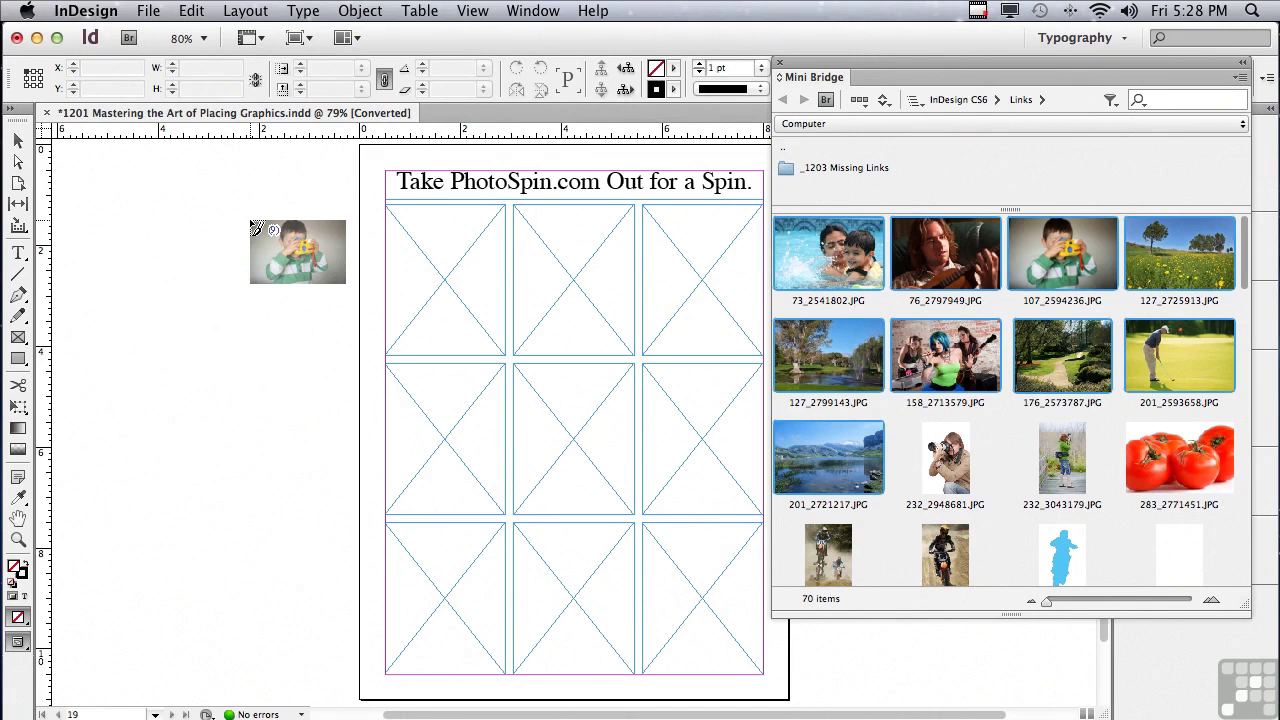
Place the loaded photos into all nine grid frames, row by row, then deselect.
click(428, 261)
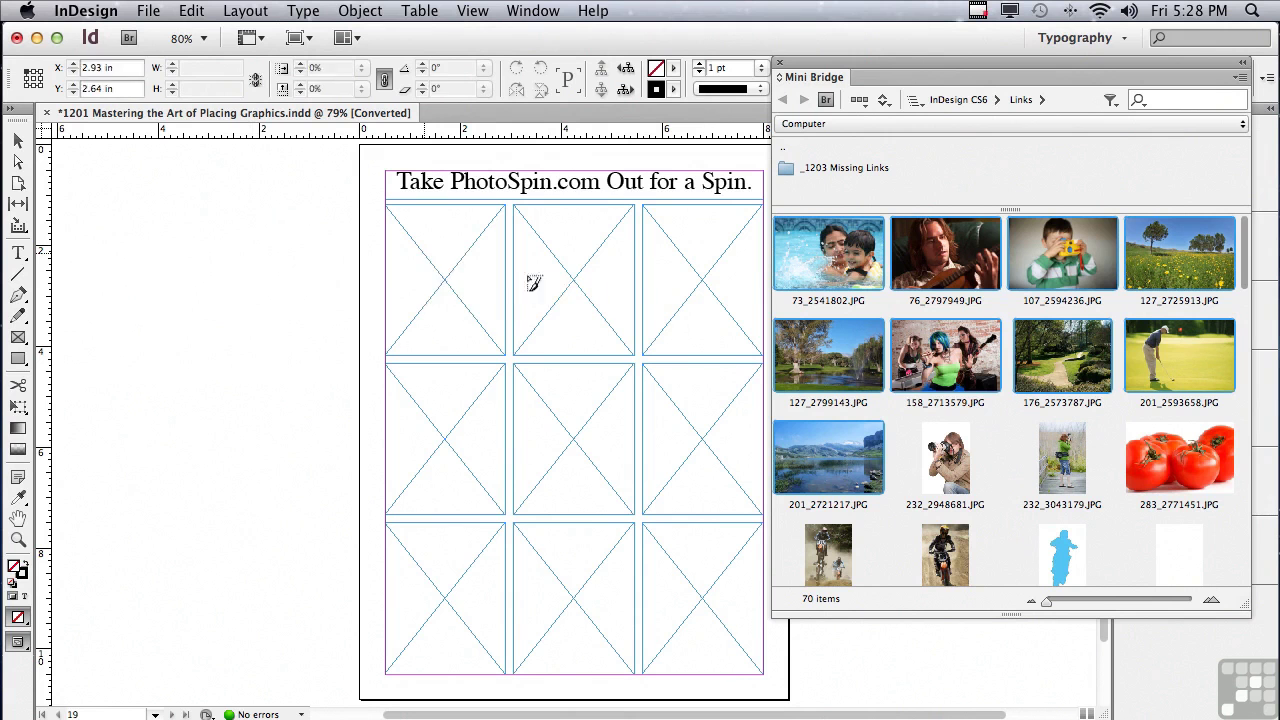
click(586, 294)
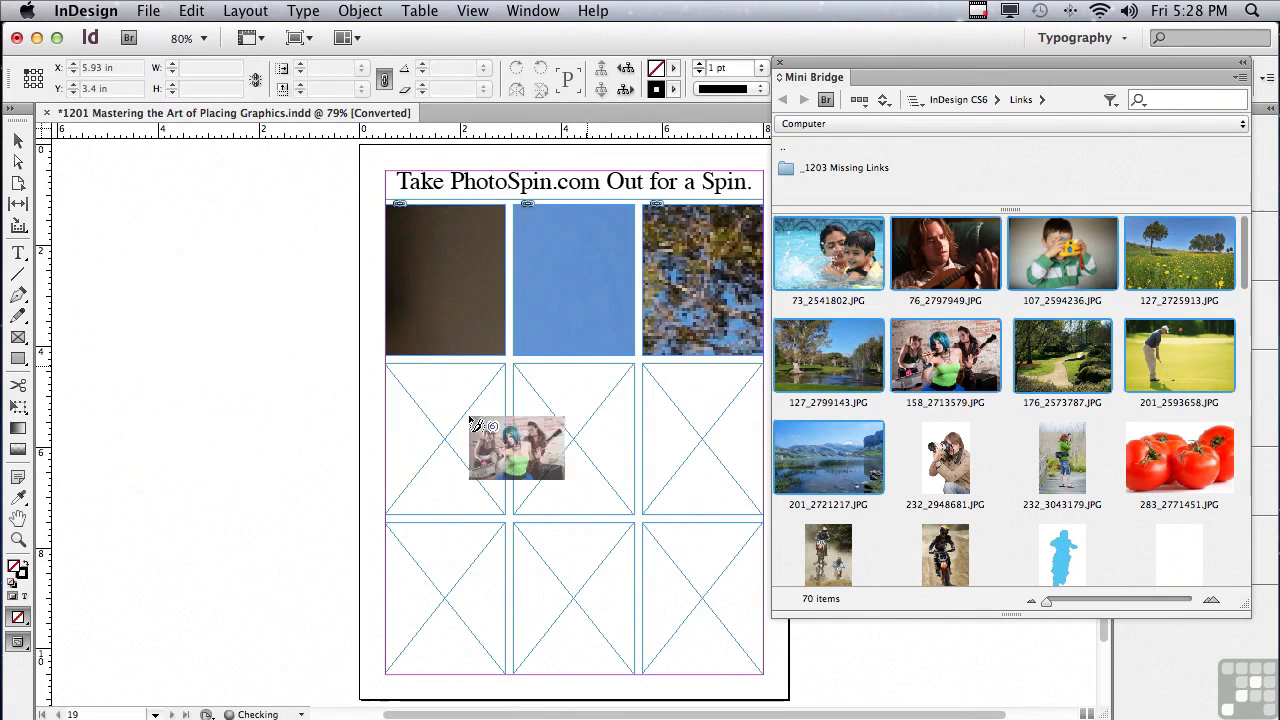
click(432, 447)
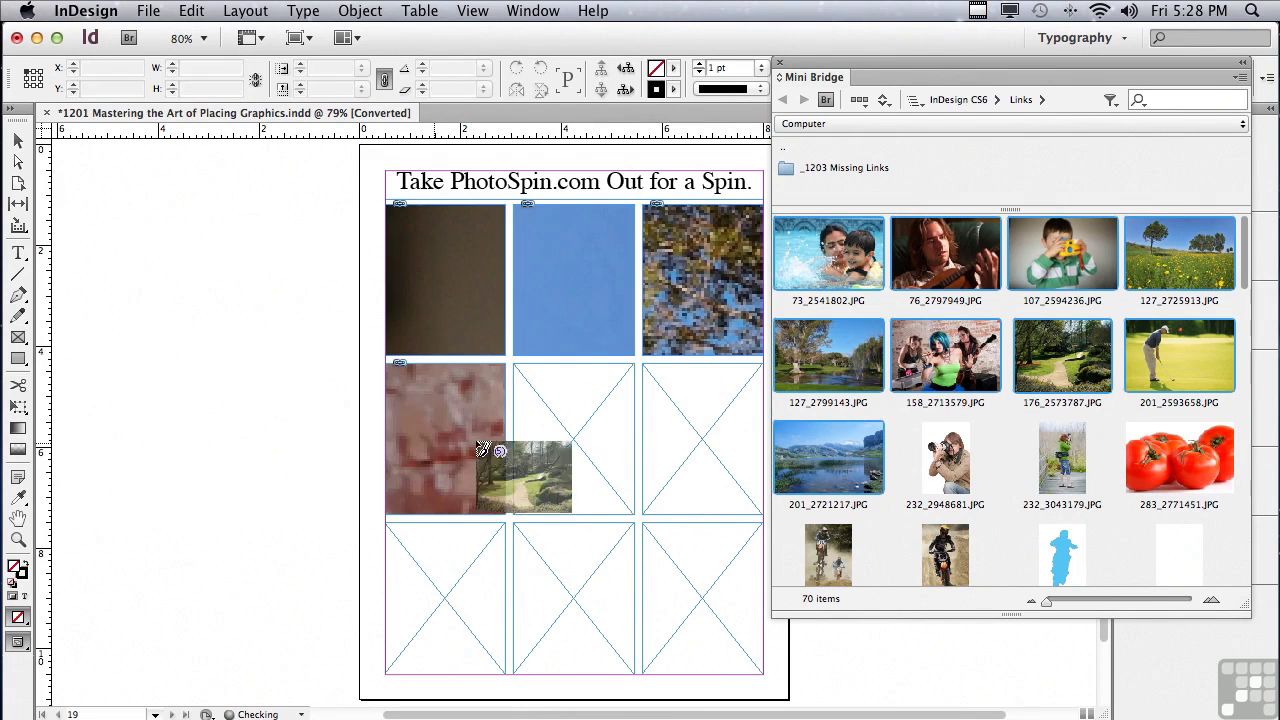
click(597, 443)
click(702, 450)
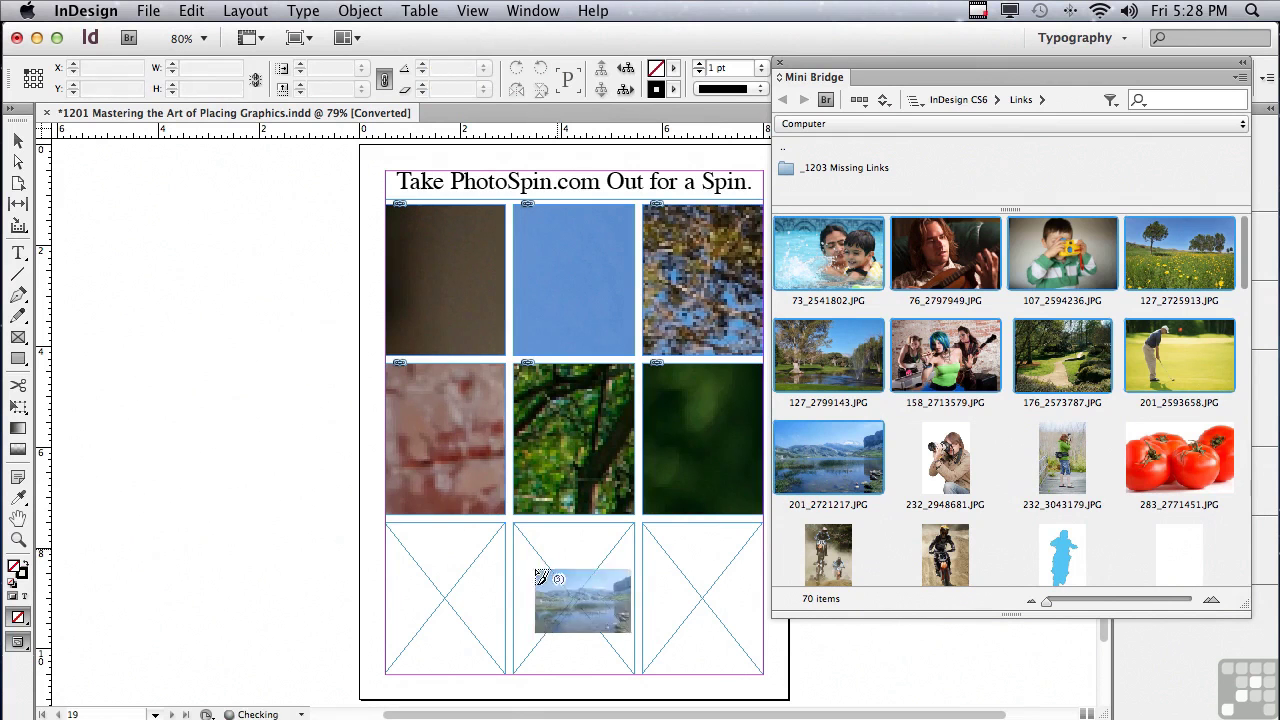
click(466, 603)
click(598, 604)
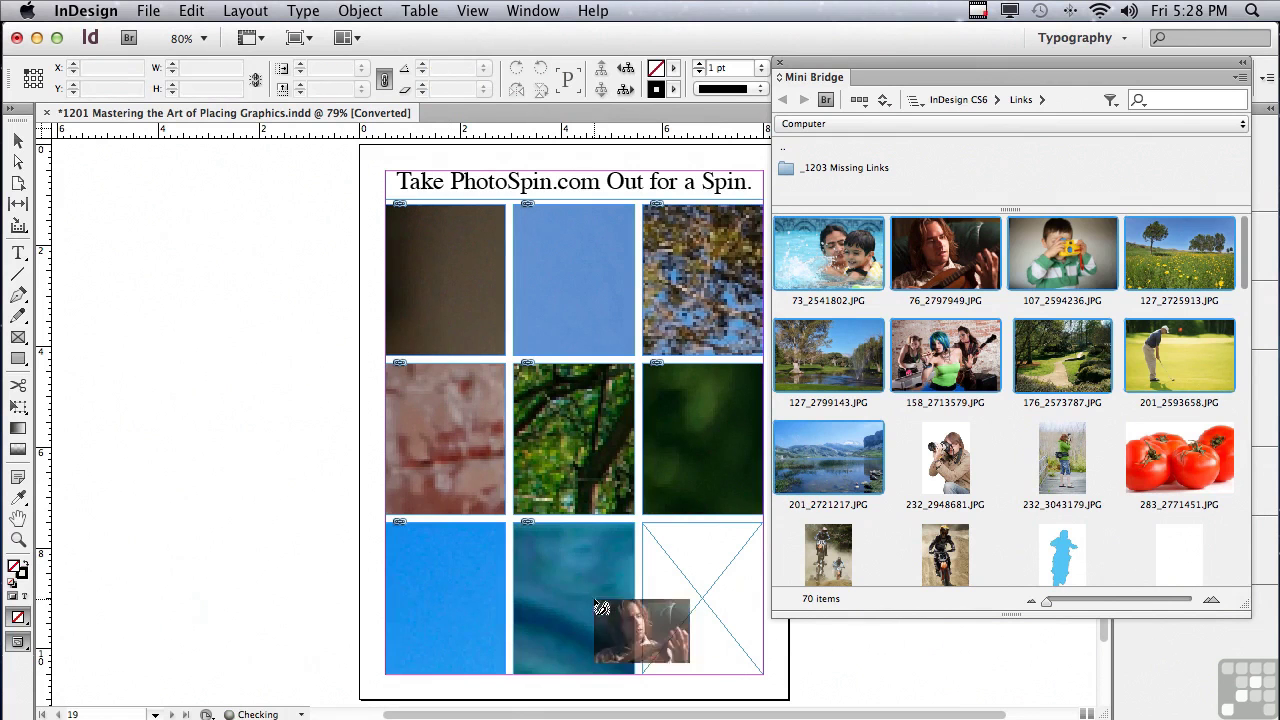
click(689, 595)
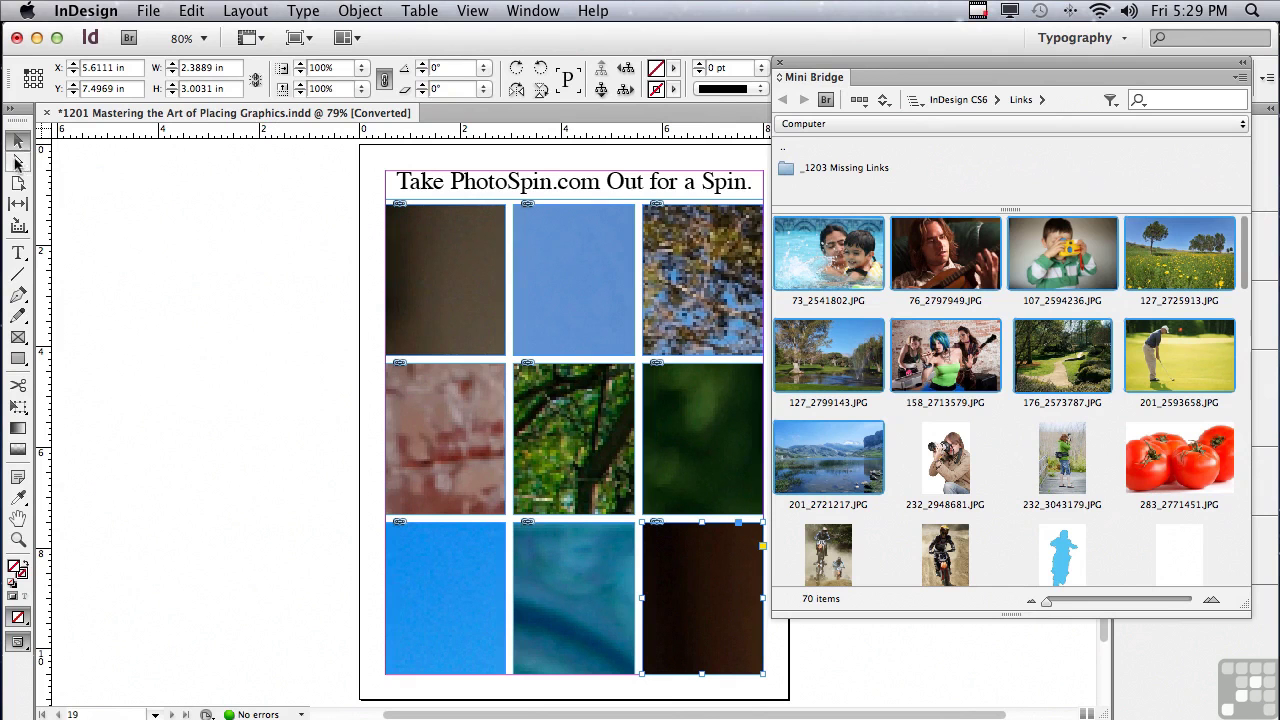
click(162, 208)
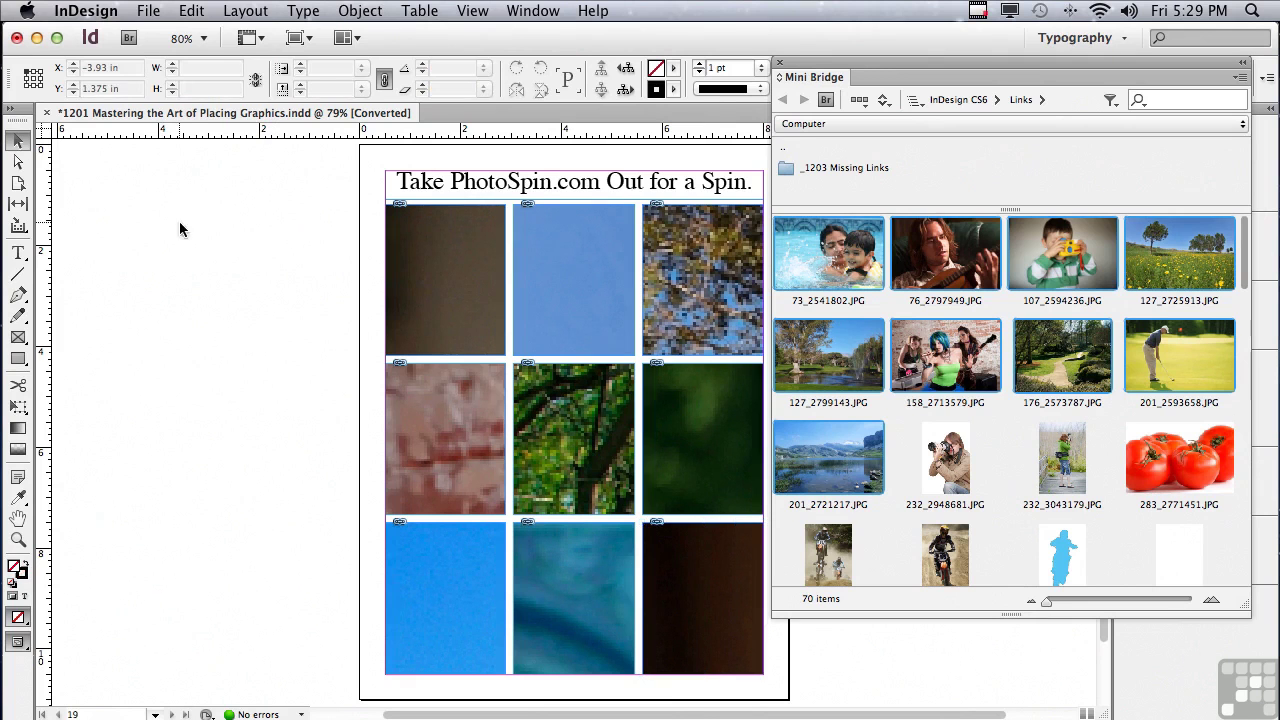
Select the nine frames' content and delete the photos, then reselect the empty frames.
drag(212, 250, 666, 614)
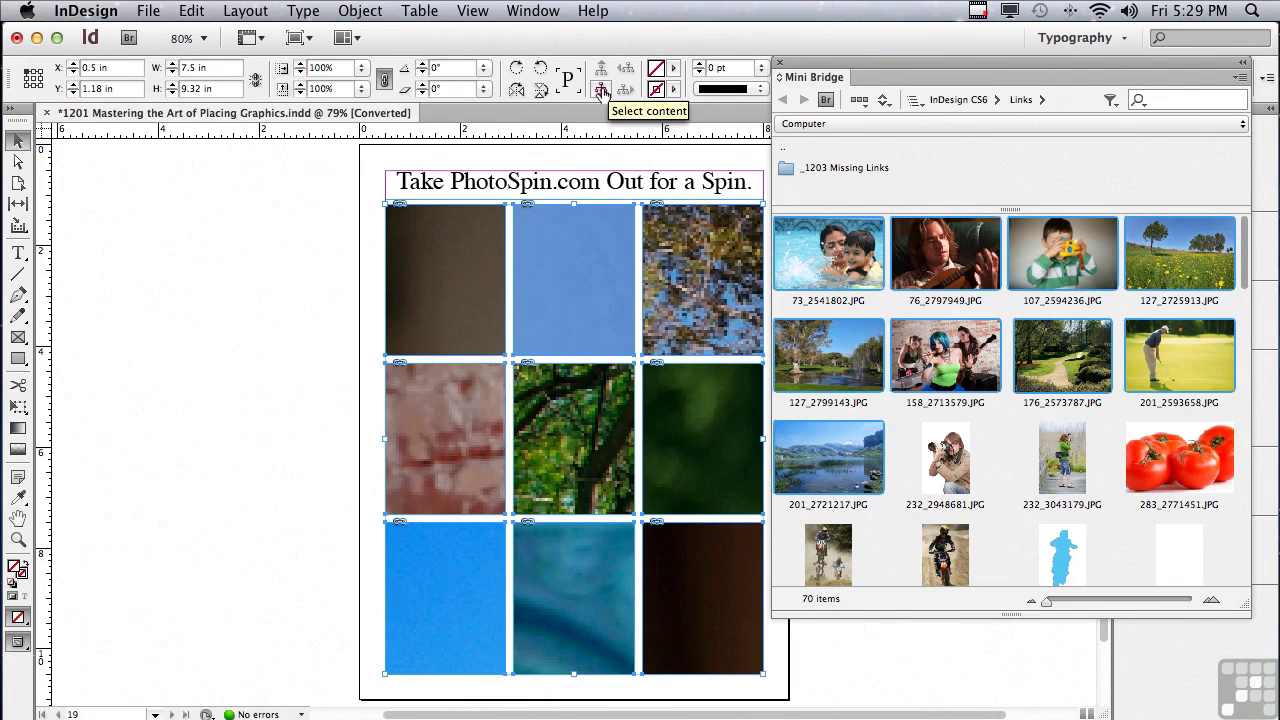
click(603, 92)
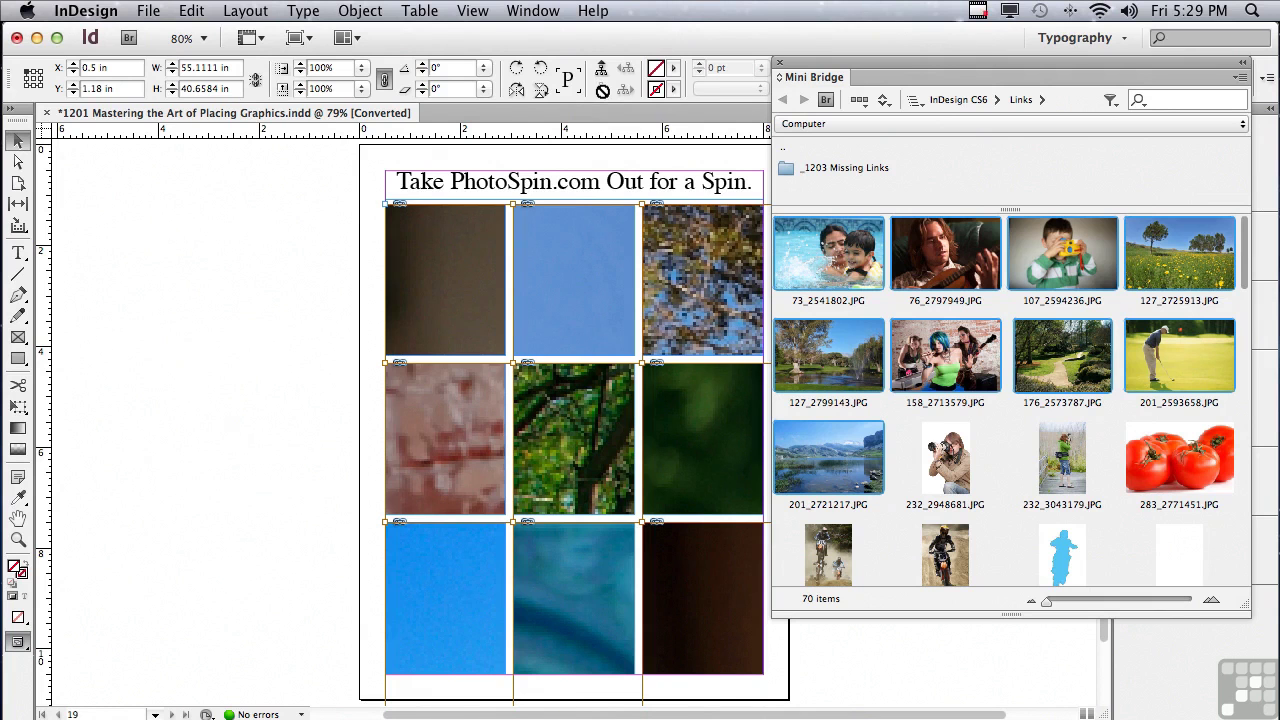
key(Delete)
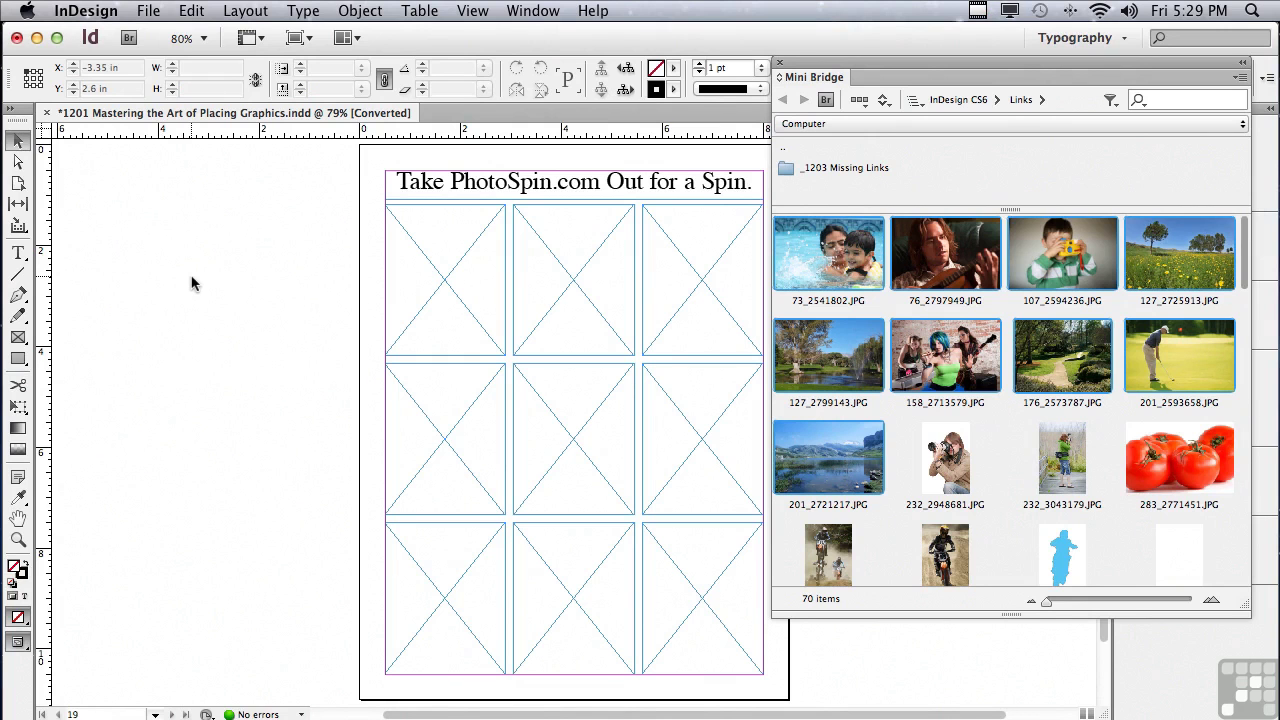
drag(180, 254, 688, 600)
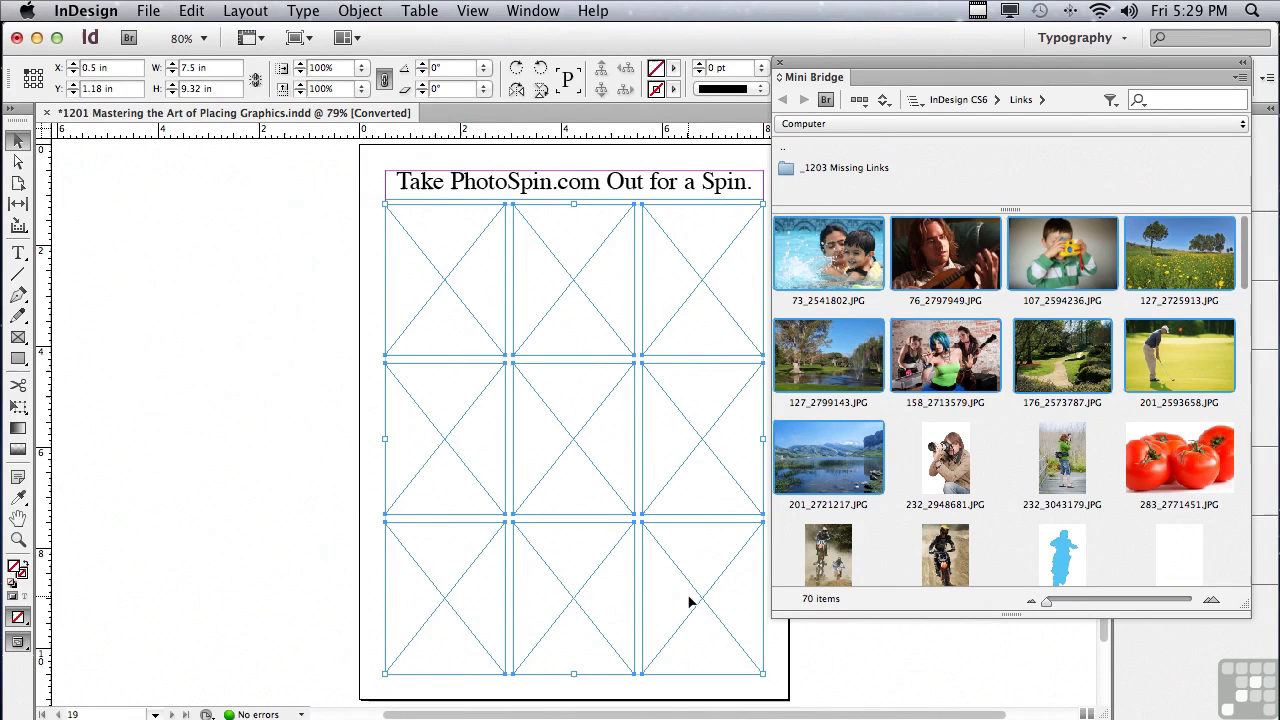
Open Frame Fitting Options for the nine frames via Object > Fitting.
click(352, 10)
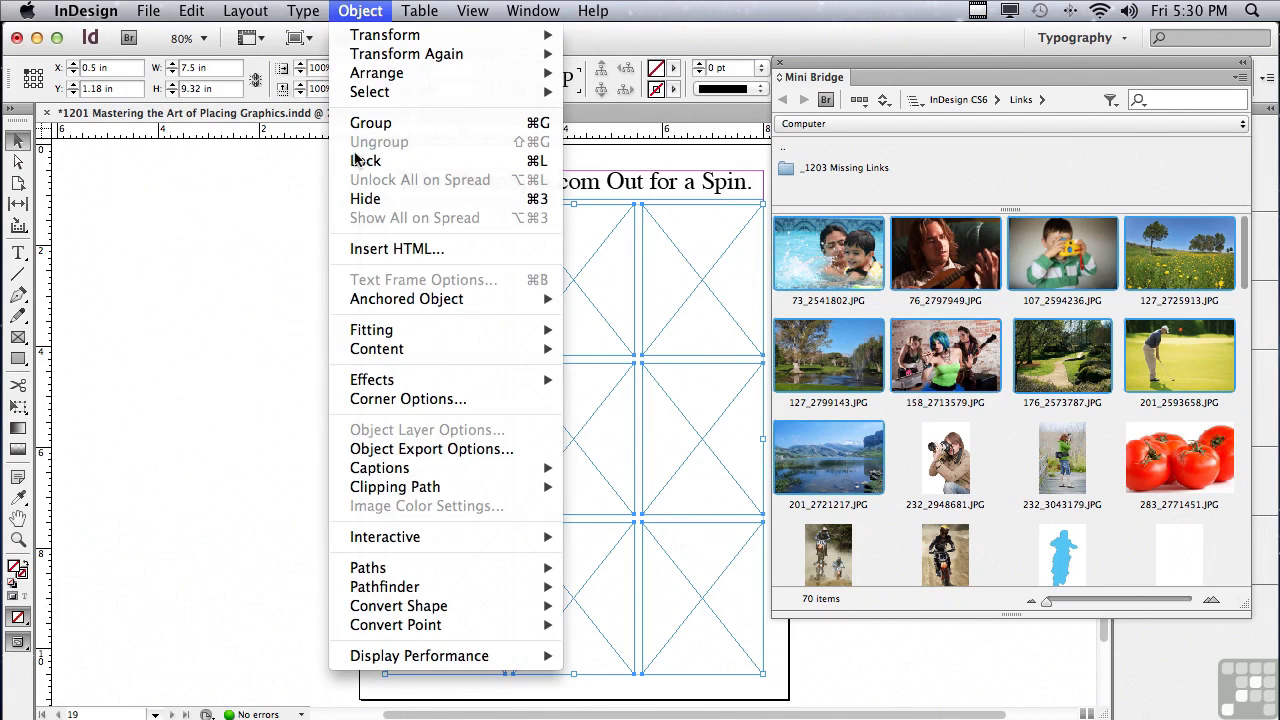
mouse_move(374, 331)
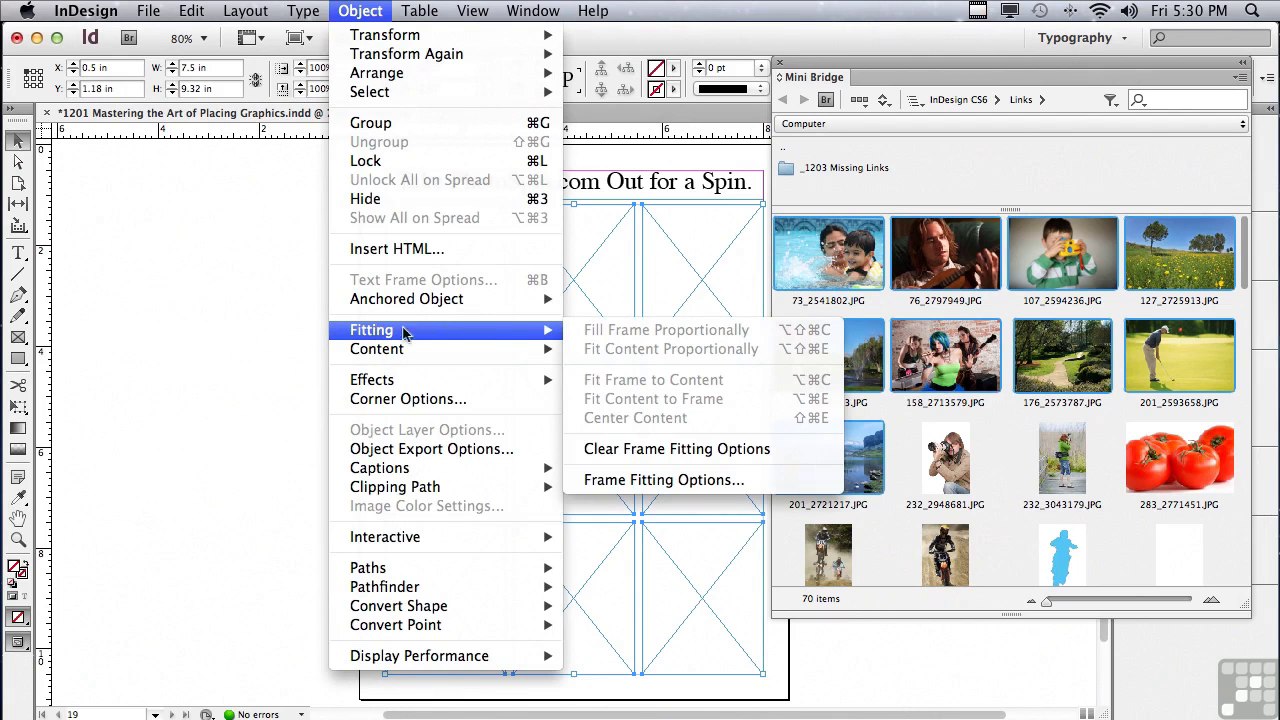
click(607, 481)
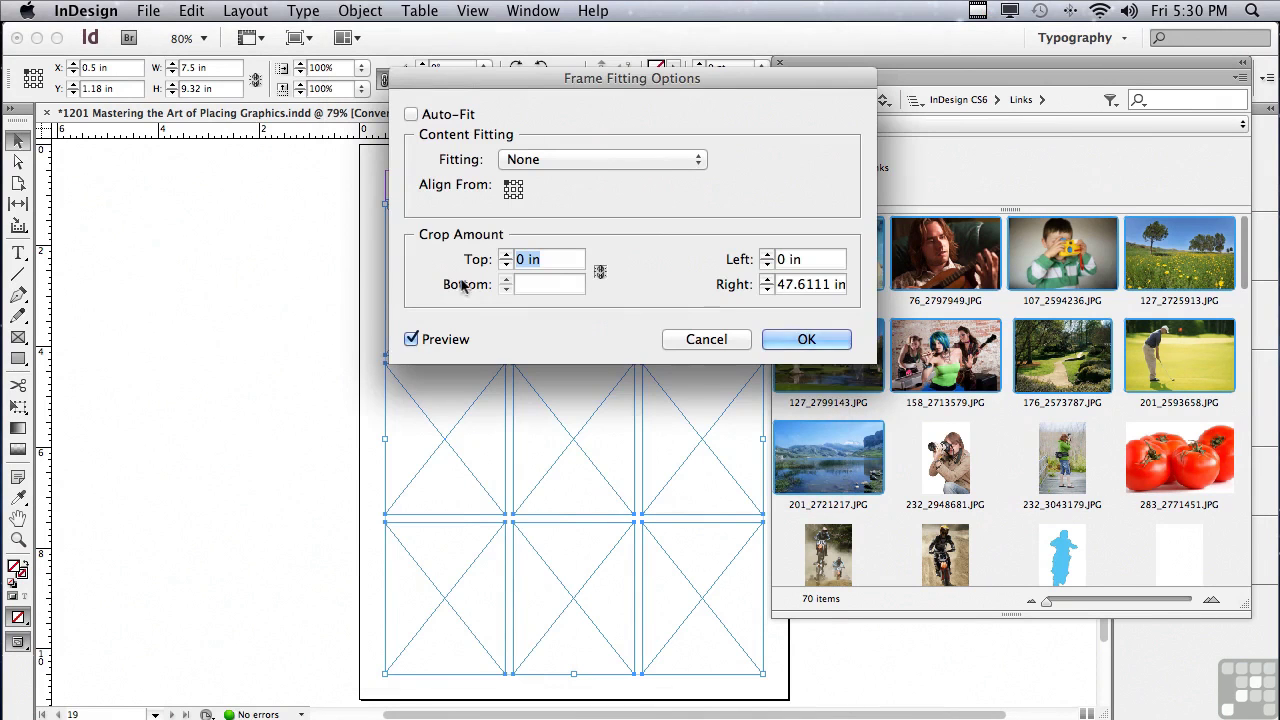
Set fitting to Fill Frame Proportionally with bottom and right crop at 0, and apply.
drag(460, 84, 443, 146)
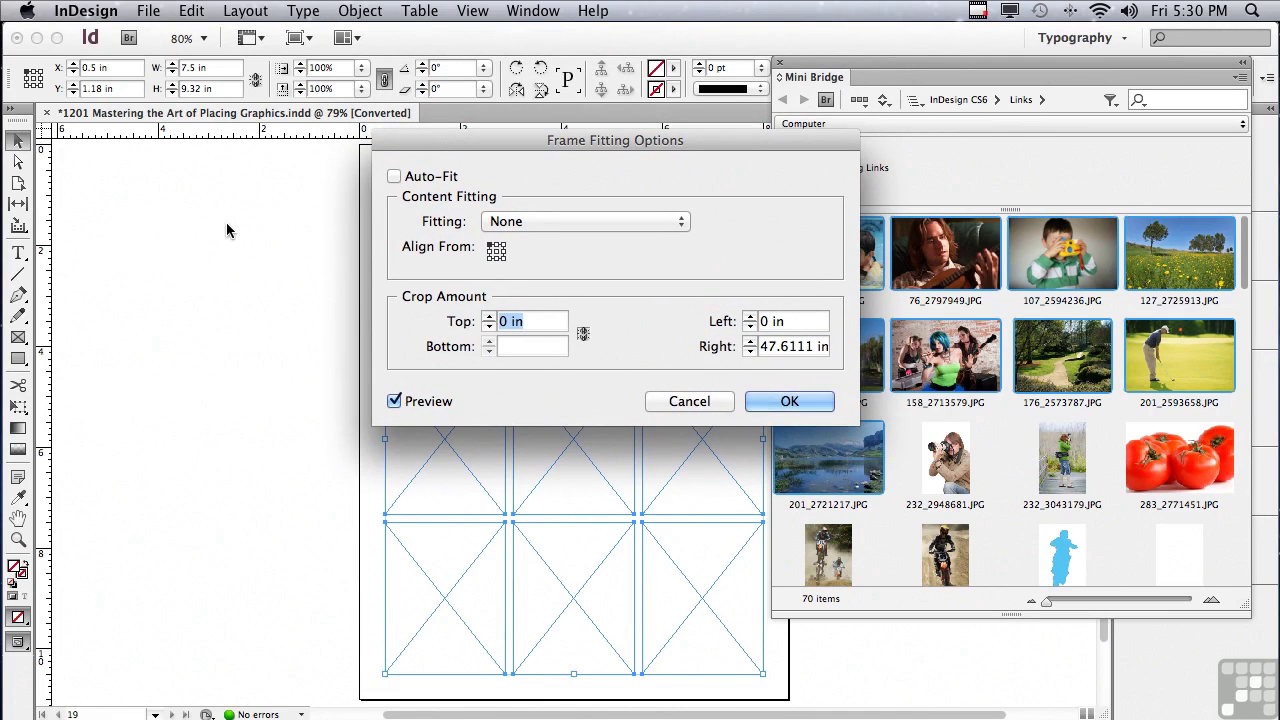
click(518, 224)
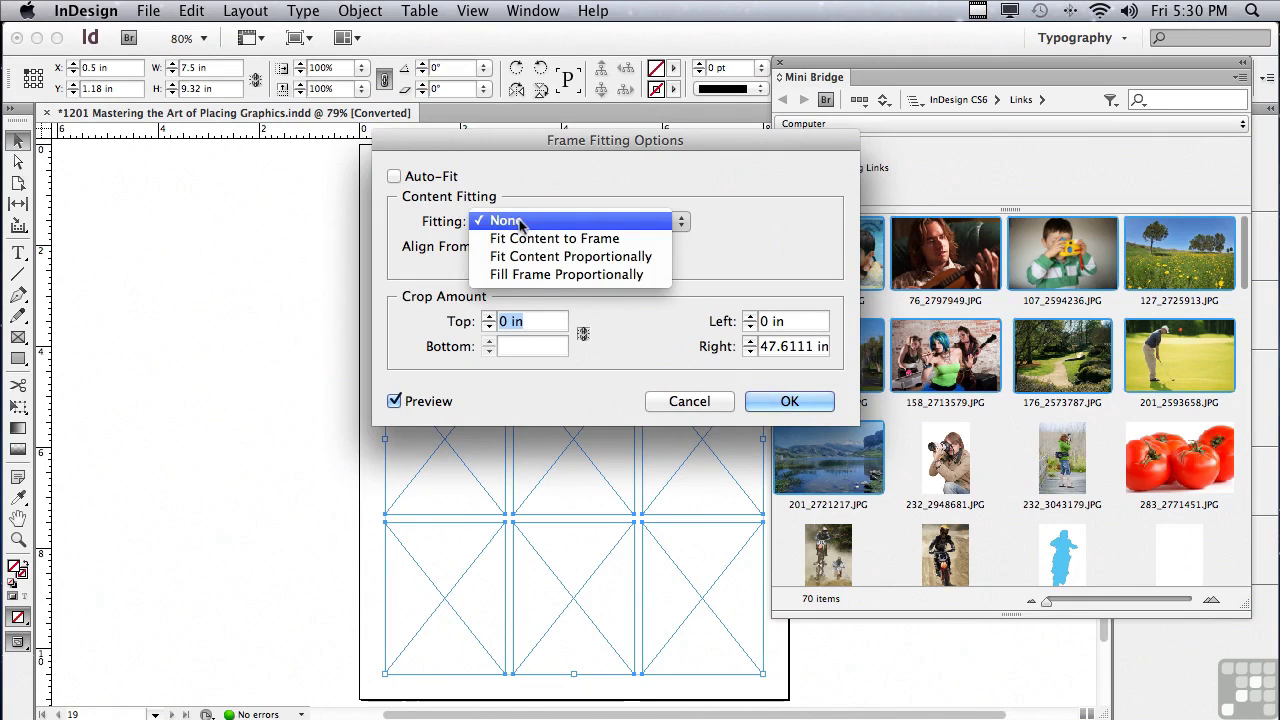
click(527, 275)
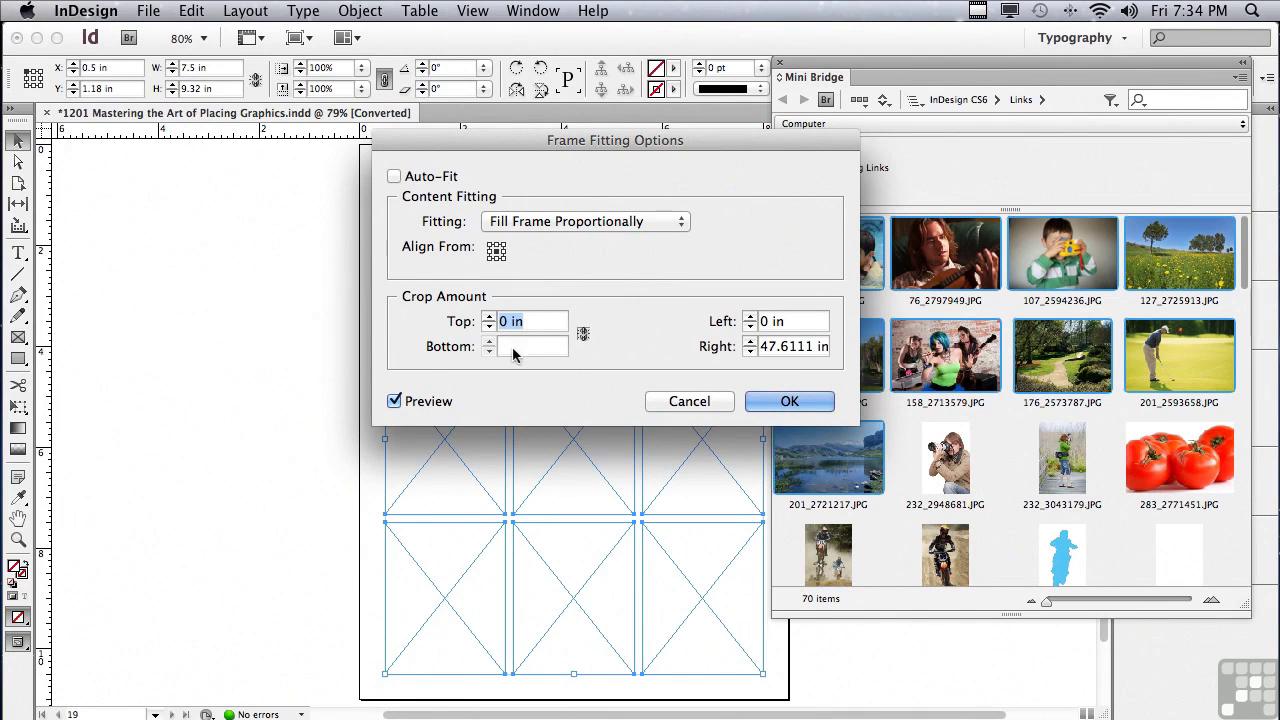
click(512, 348)
text(0)
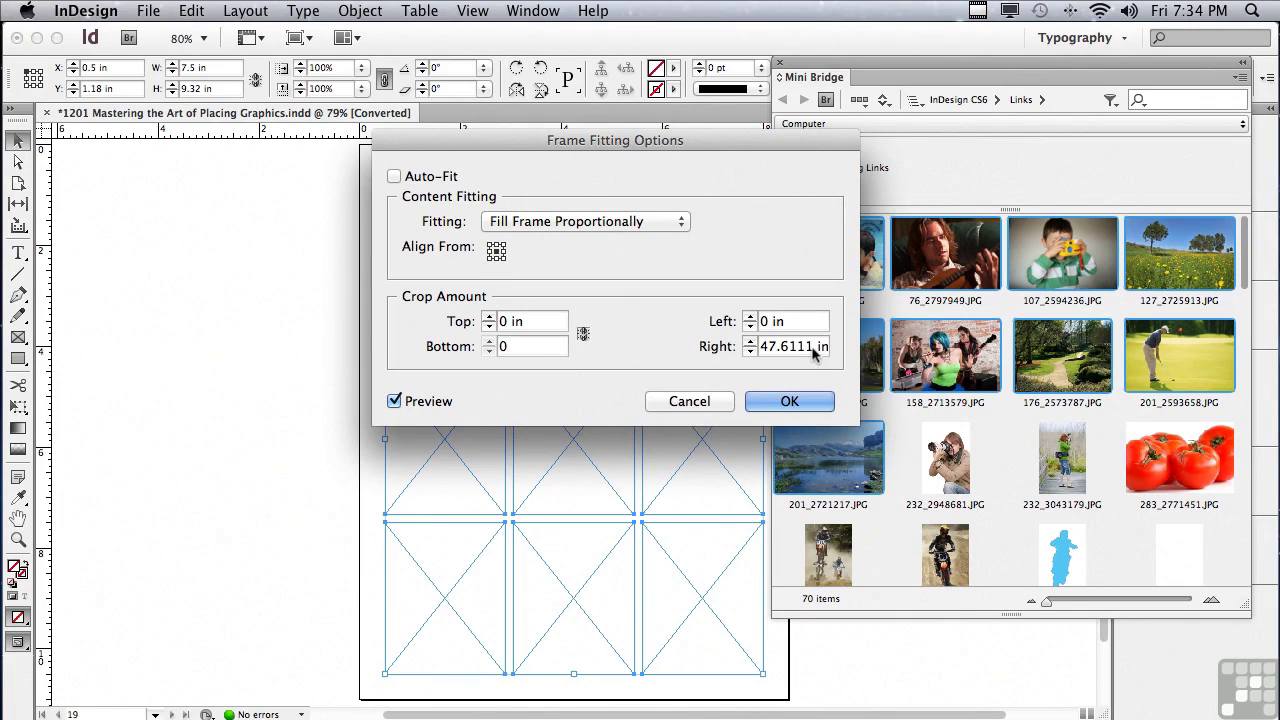
drag(814, 347, 757, 346)
text(0)
click(787, 401)
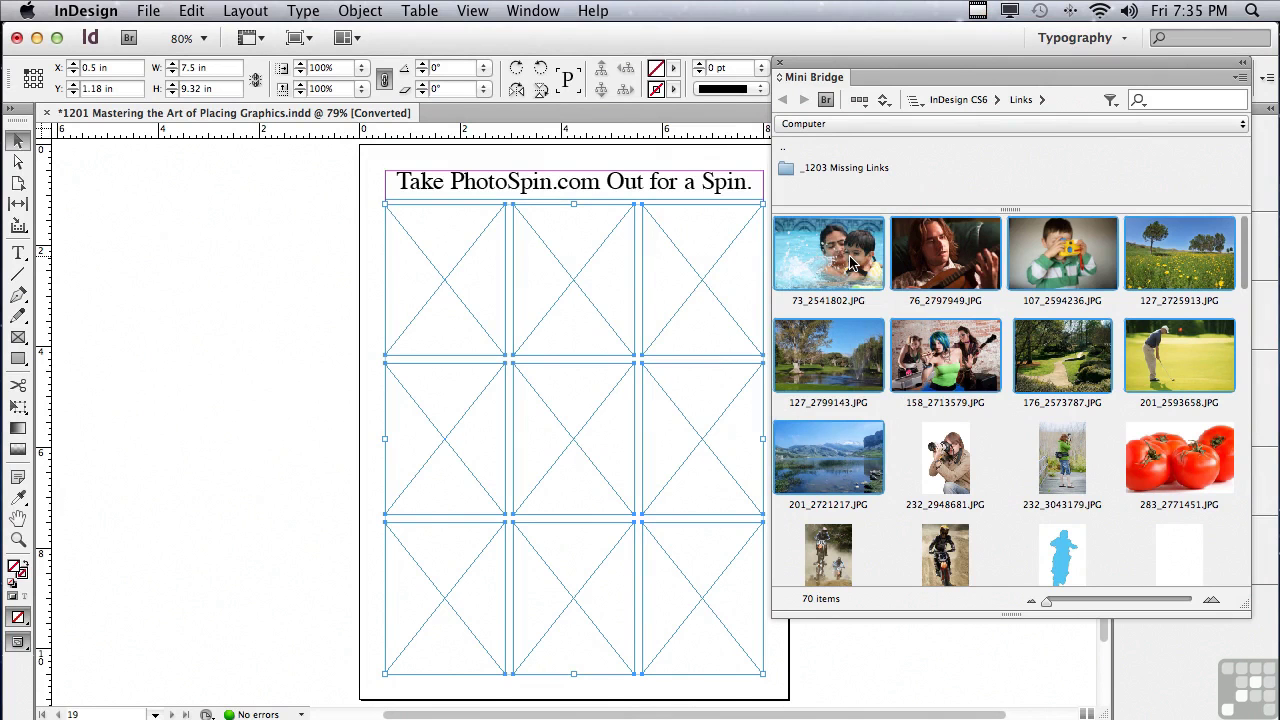
Load the Mini Bridge photos and place the boy, meadow and pond photos across the top row.
drag(850, 262, 259, 257)
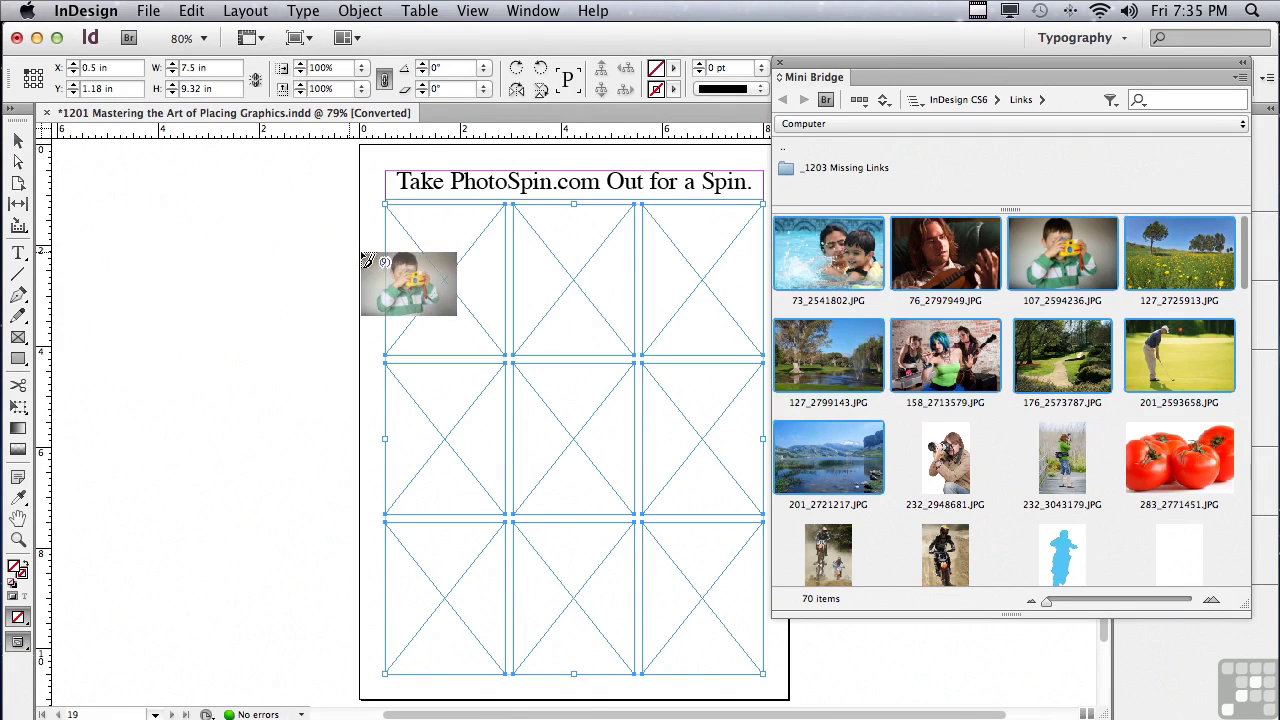
click(430, 260)
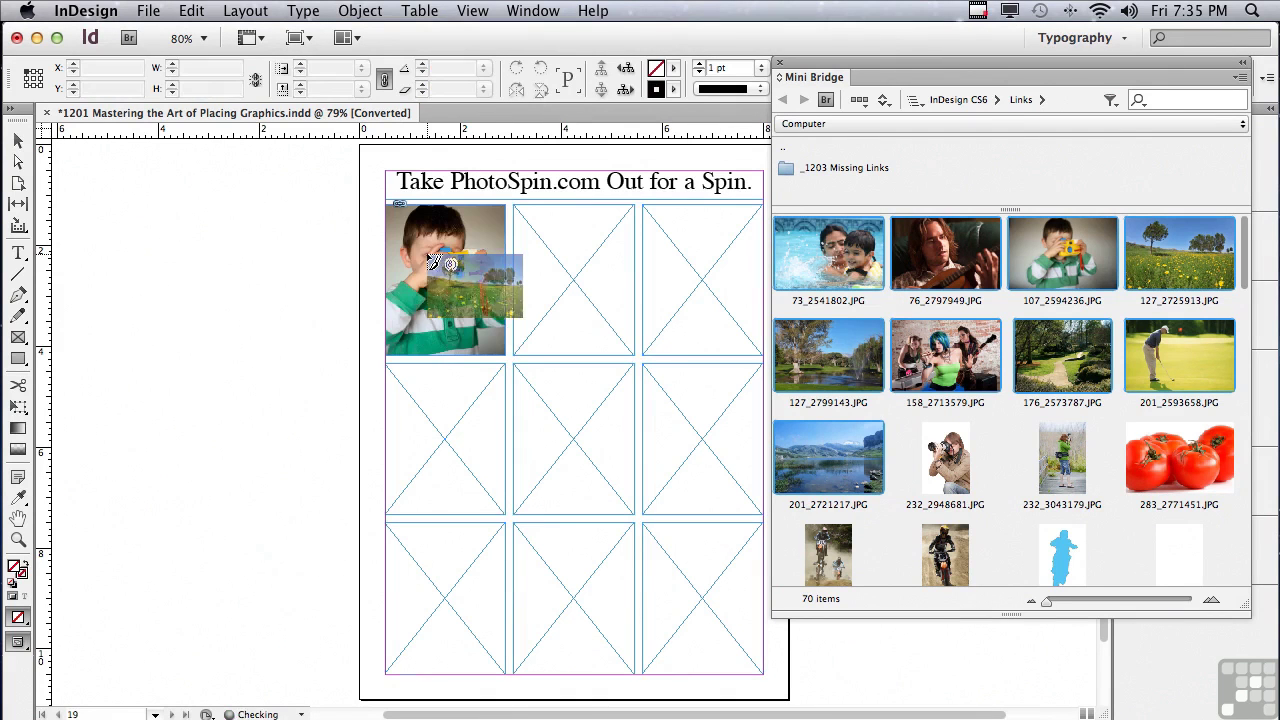
click(545, 273)
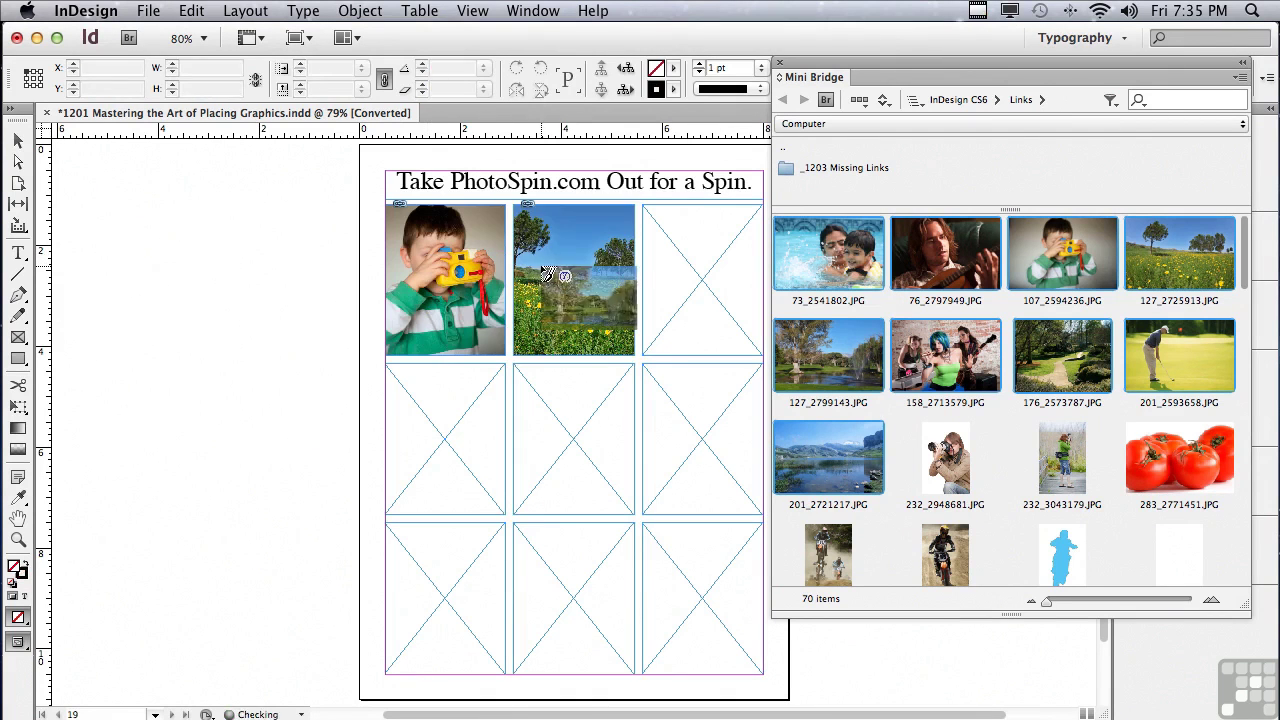
click(722, 294)
Fill the middle and bottom rows with the musicians, park path, golfer, lake, pool and guitar player photos.
click(432, 456)
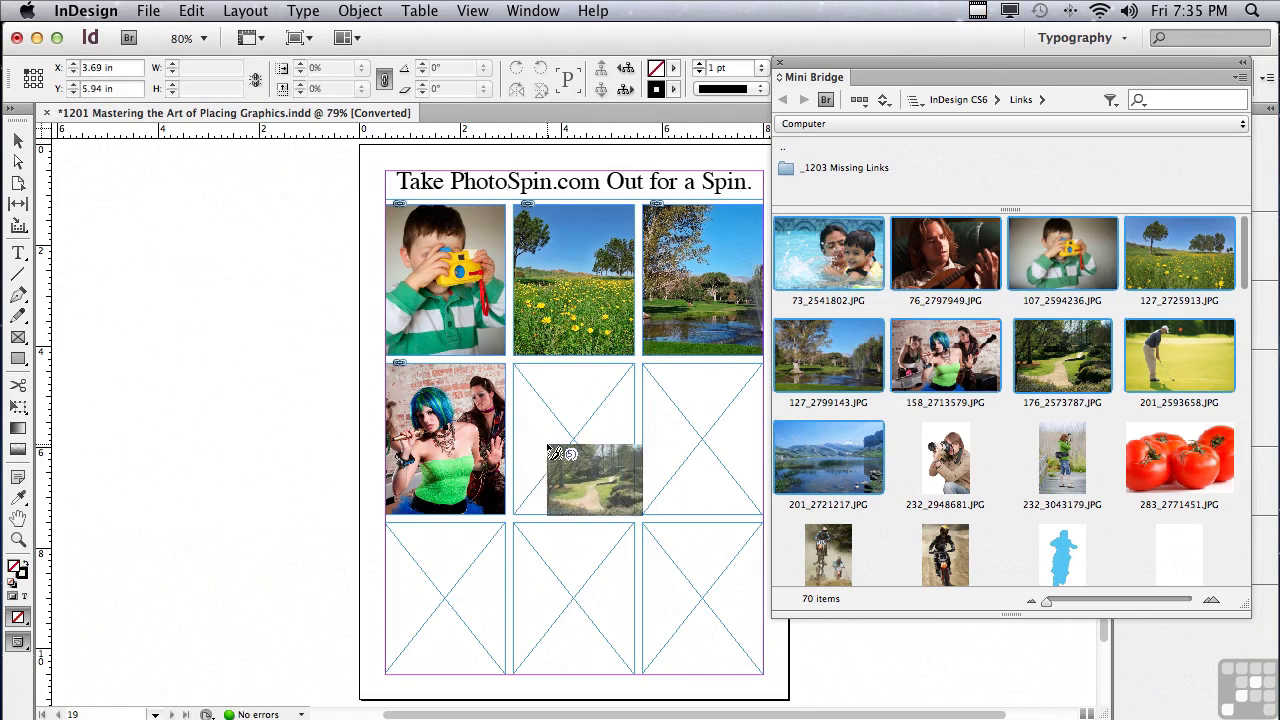
click(548, 448)
click(700, 450)
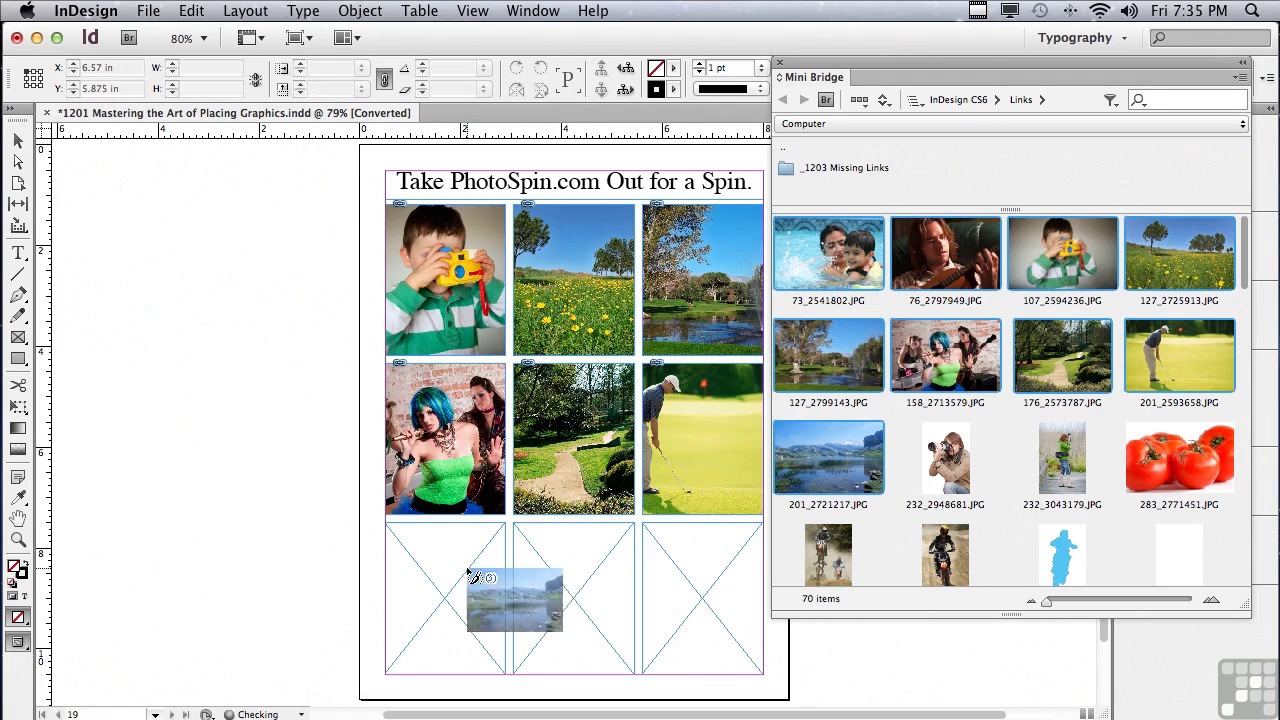
click(437, 588)
click(540, 595)
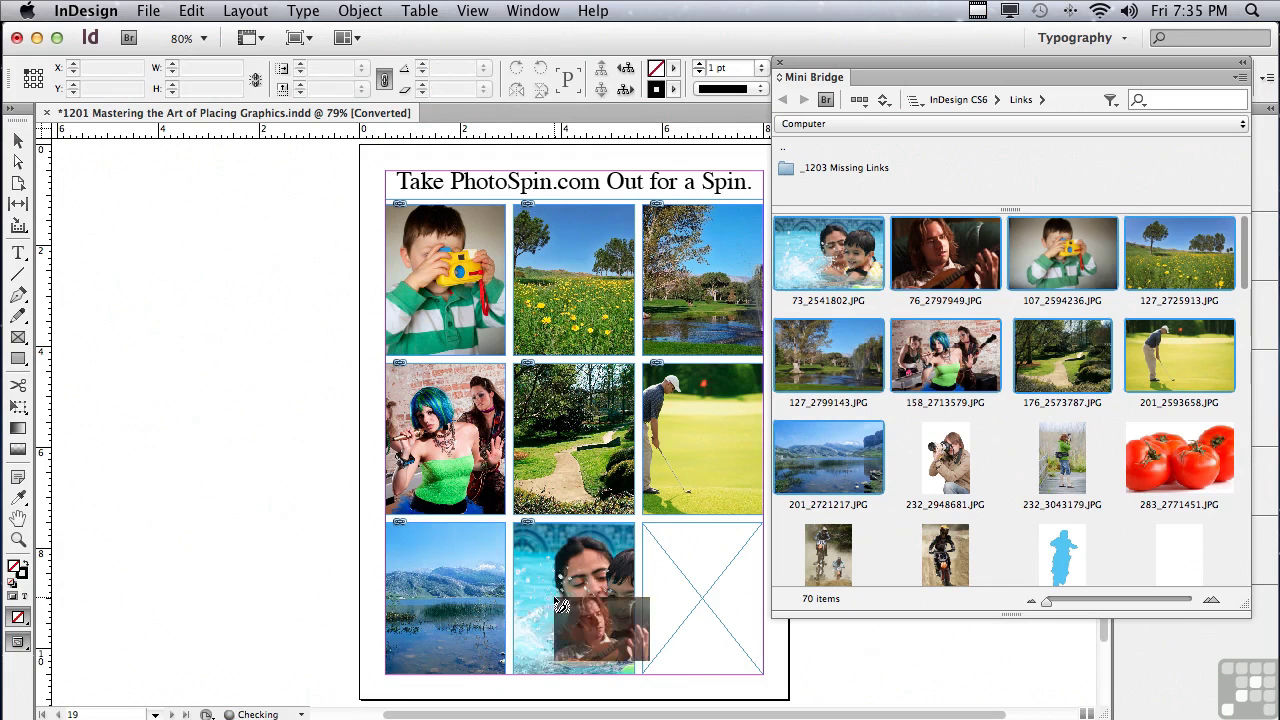
click(676, 603)
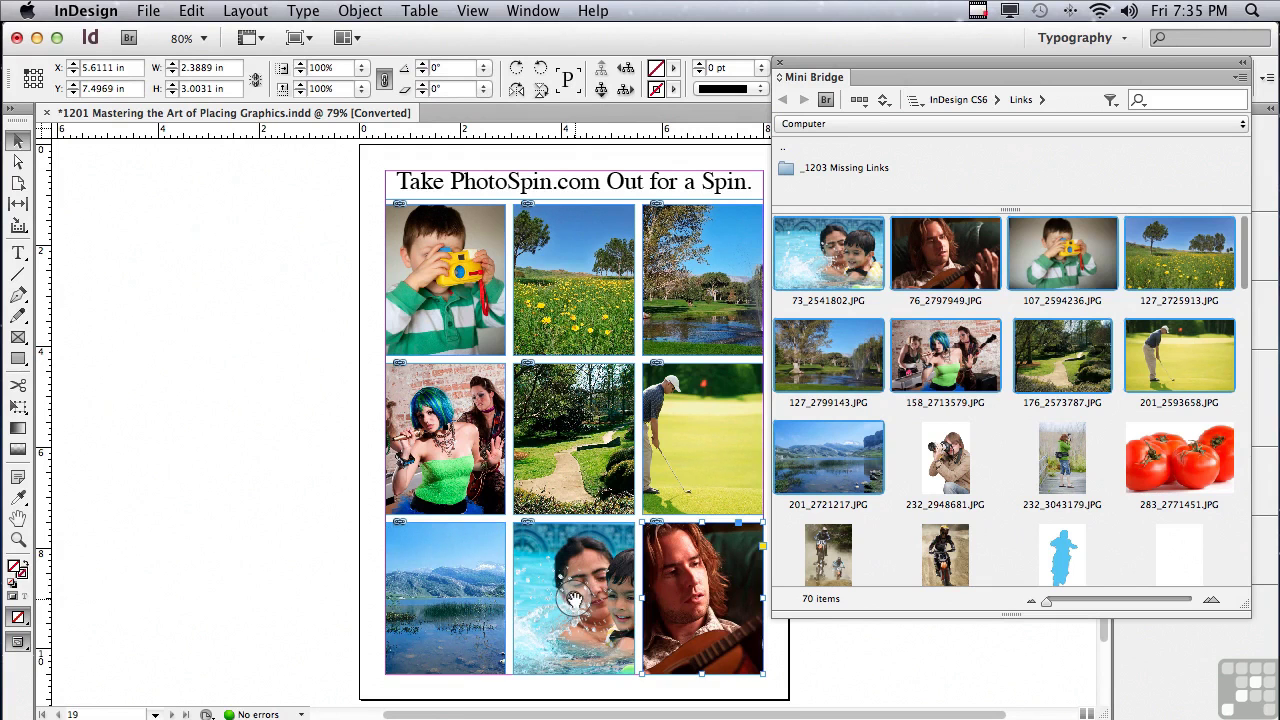
Nudge the pool and golfer images inside their frames to recentre the people.
mouse_move(566, 597)
mouse_down()
mouse_move(561, 606)
mouse_move(566, 597)
mouse_up()
click(686, 428)
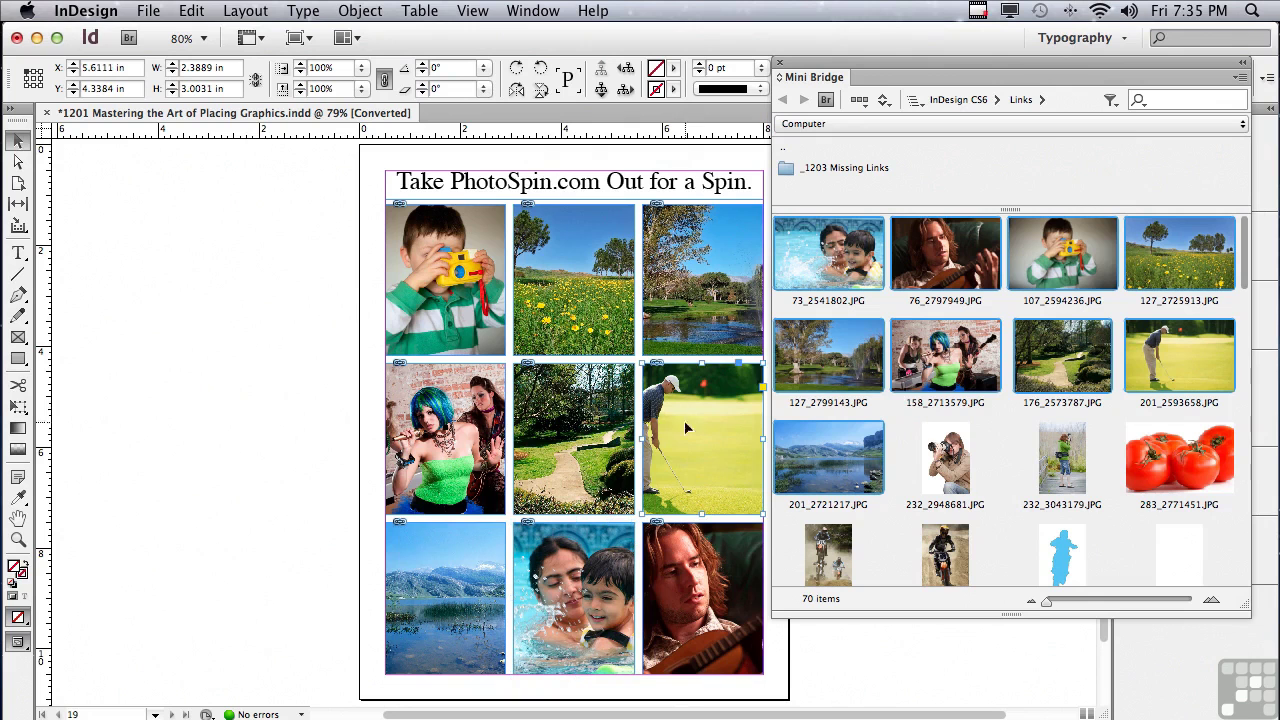
drag(701, 440, 723, 437)
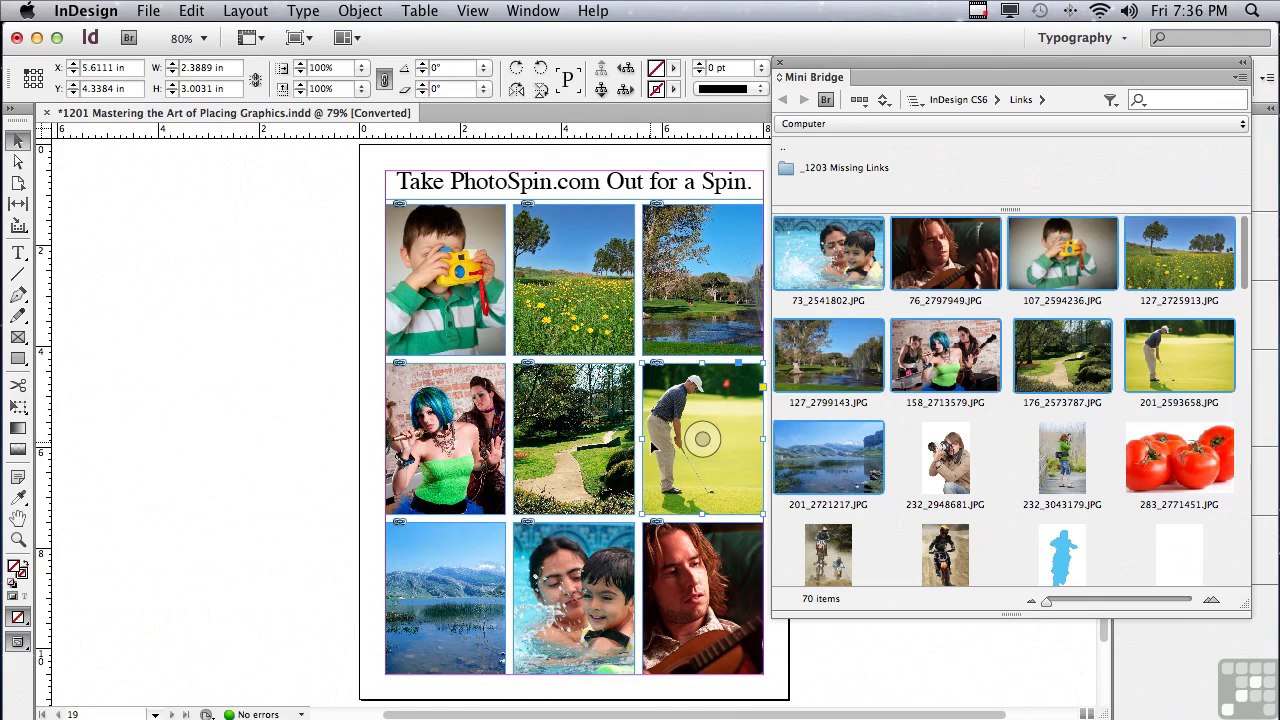